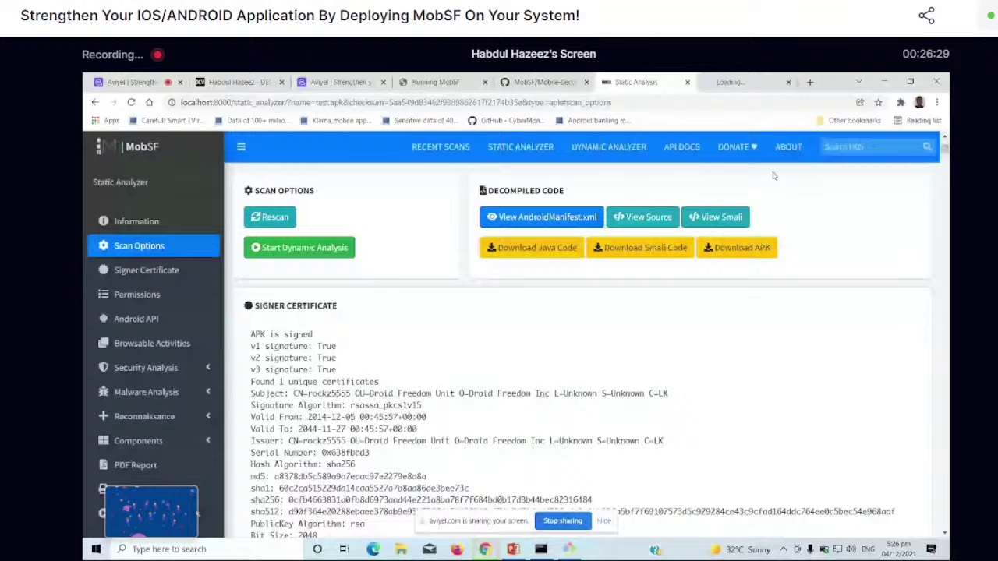
left_click(744, 78)
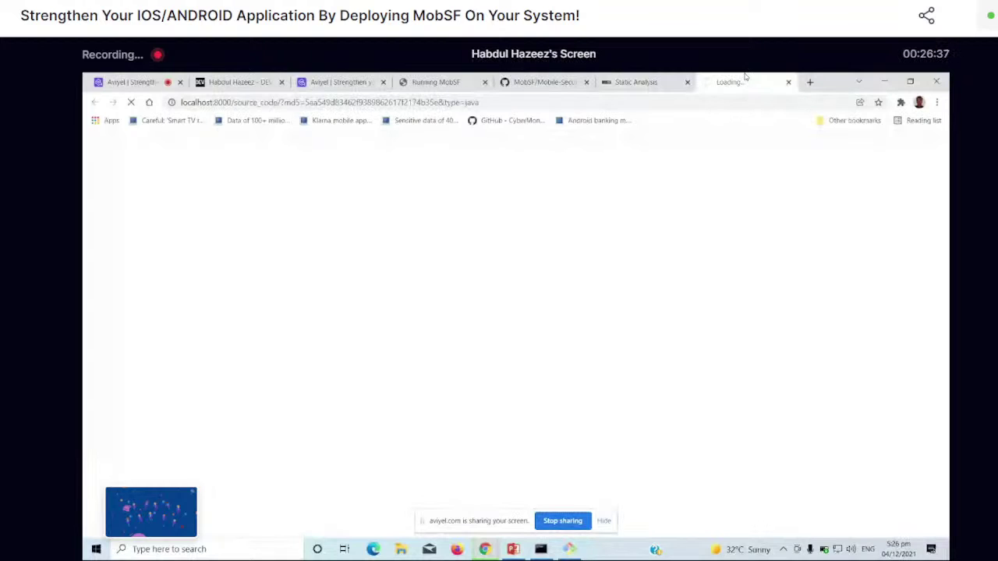
left_click(663, 77)
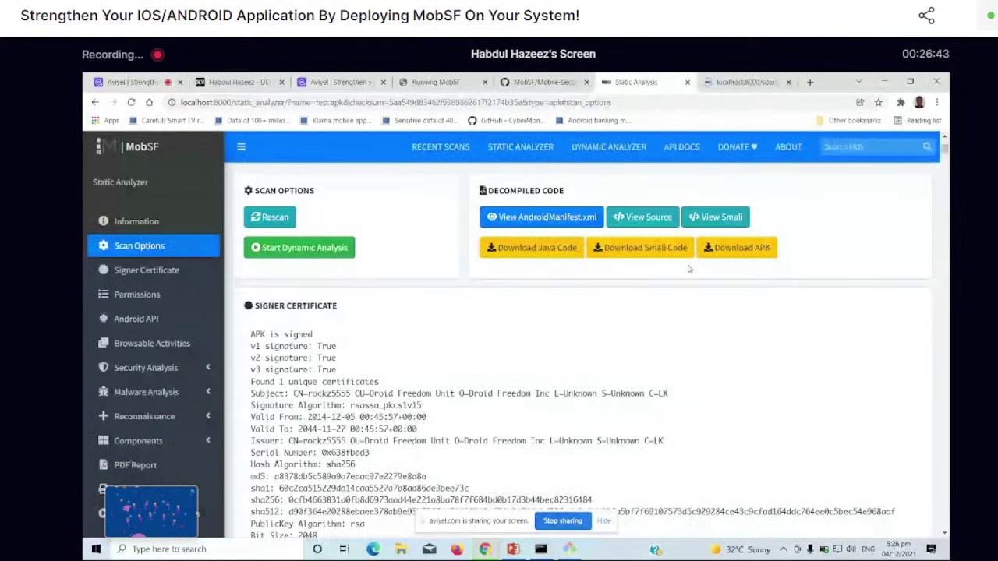
left_click(738, 78)
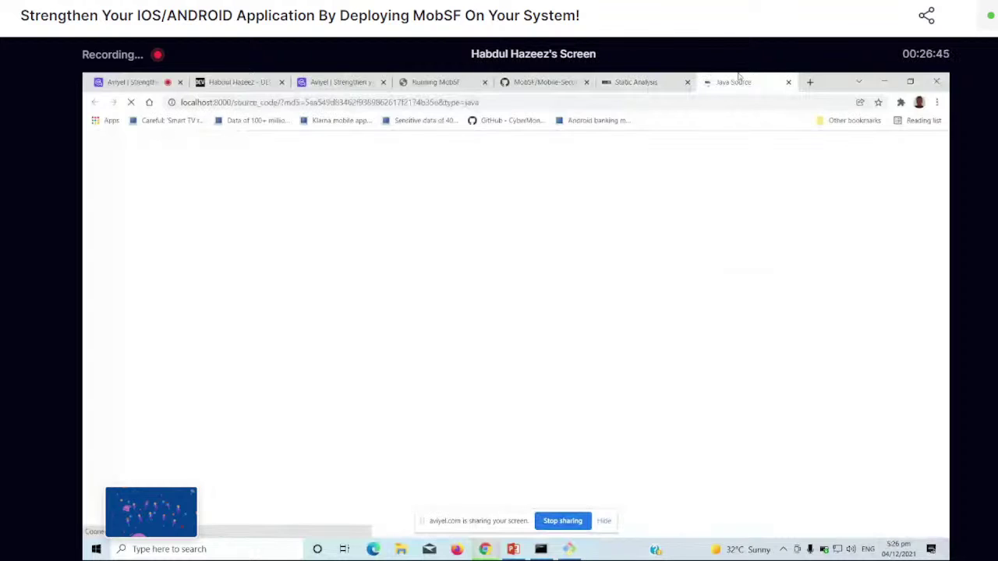
left_click(647, 78)
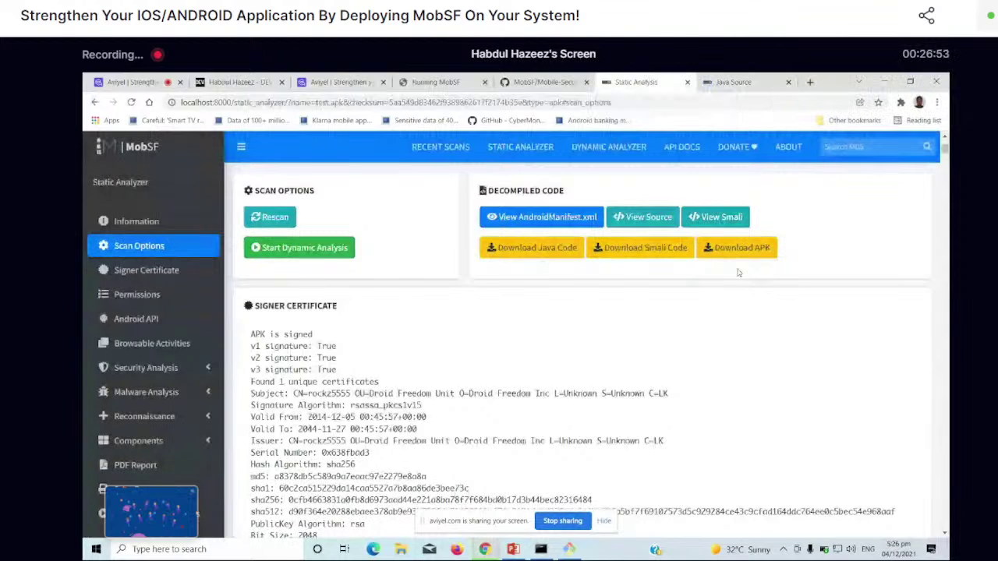
View the decompiled Java source file ICustomTabsCallback.java in the android/support/customtabs folder
left_click(737, 78)
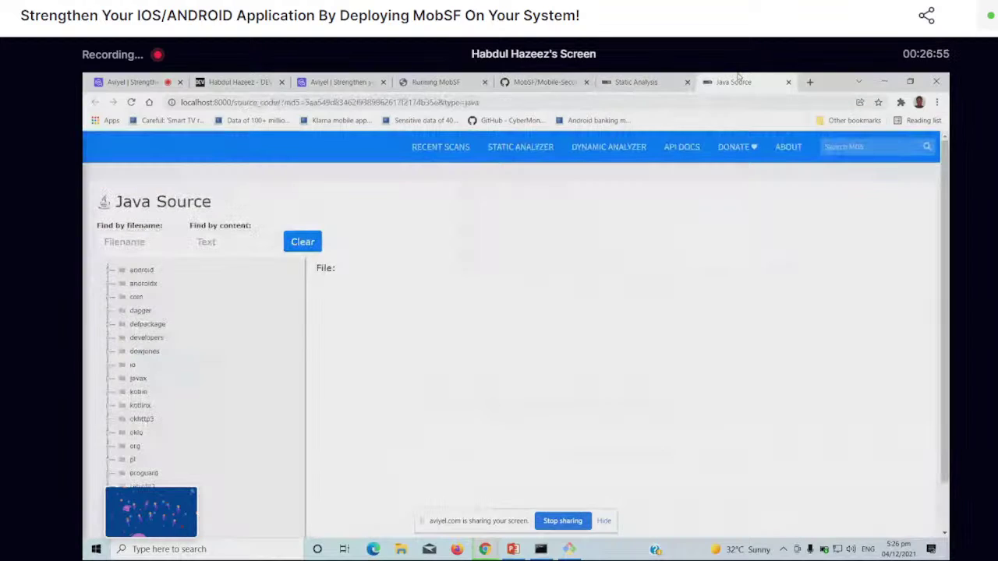
left_click(110, 271)
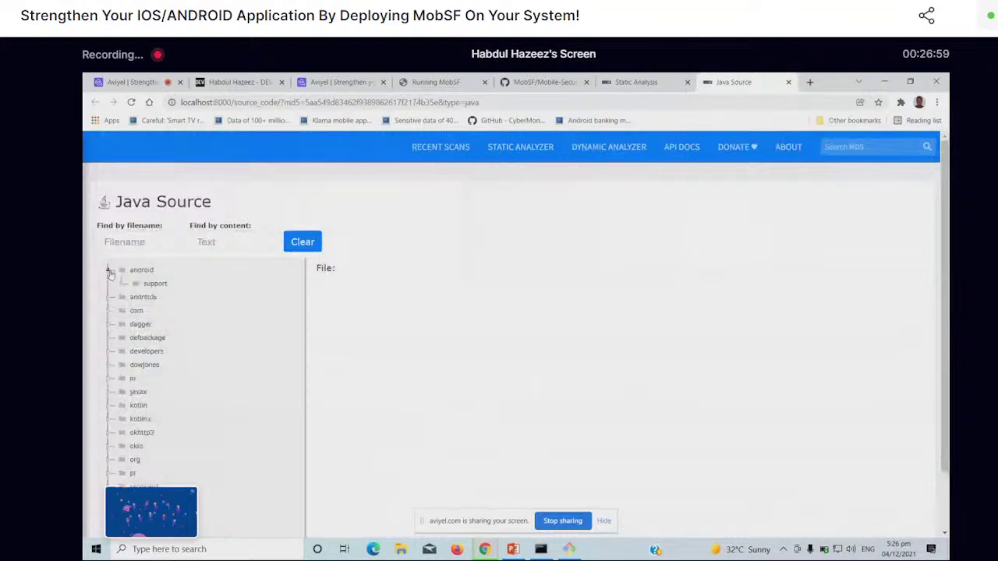
left_click(123, 284)
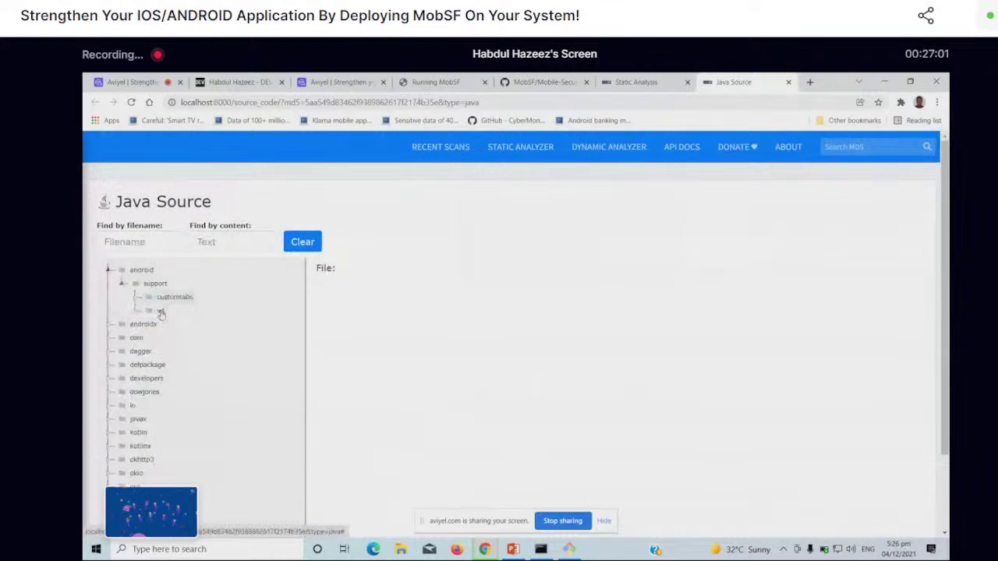
left_click(136, 297)
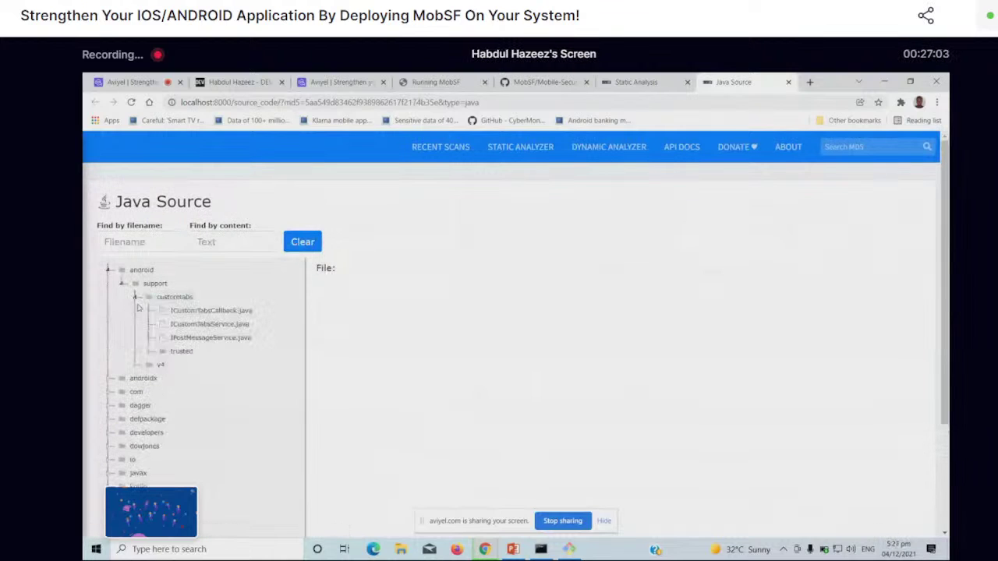
left_click(175, 312)
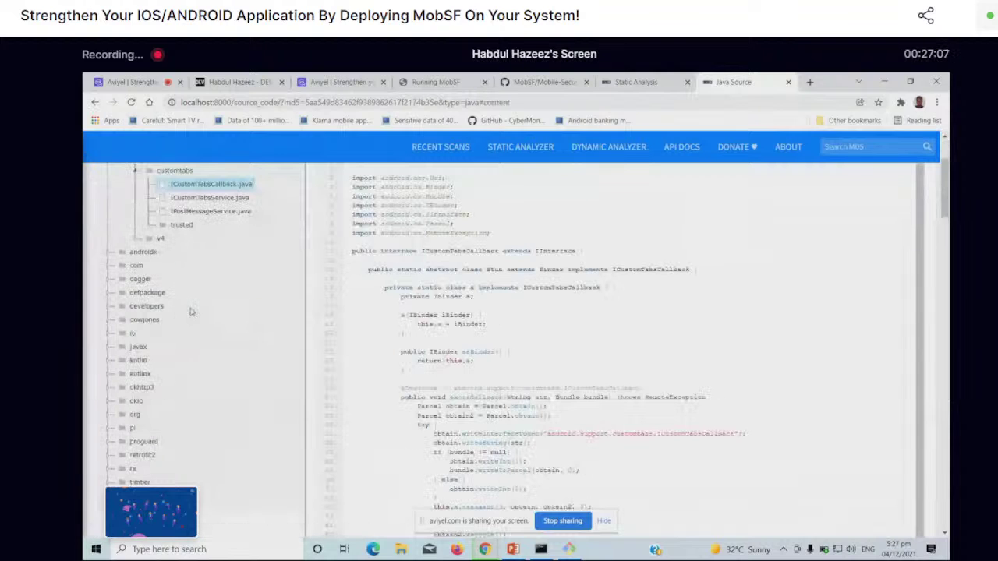
View a.java and ComponentActivity.java in the androidx/activity folder of the Java source tree
left_click(109, 252)
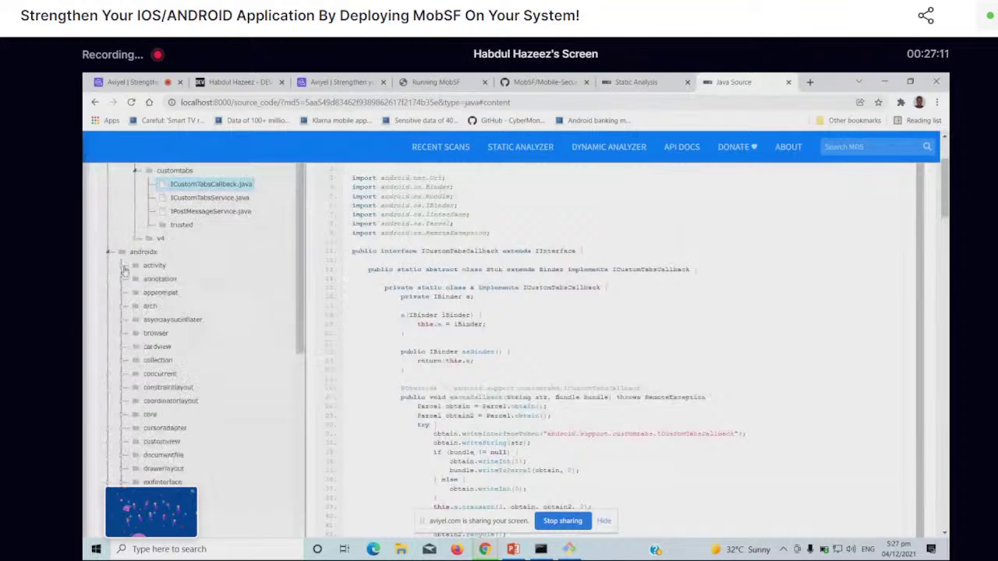
left_click(123, 266)
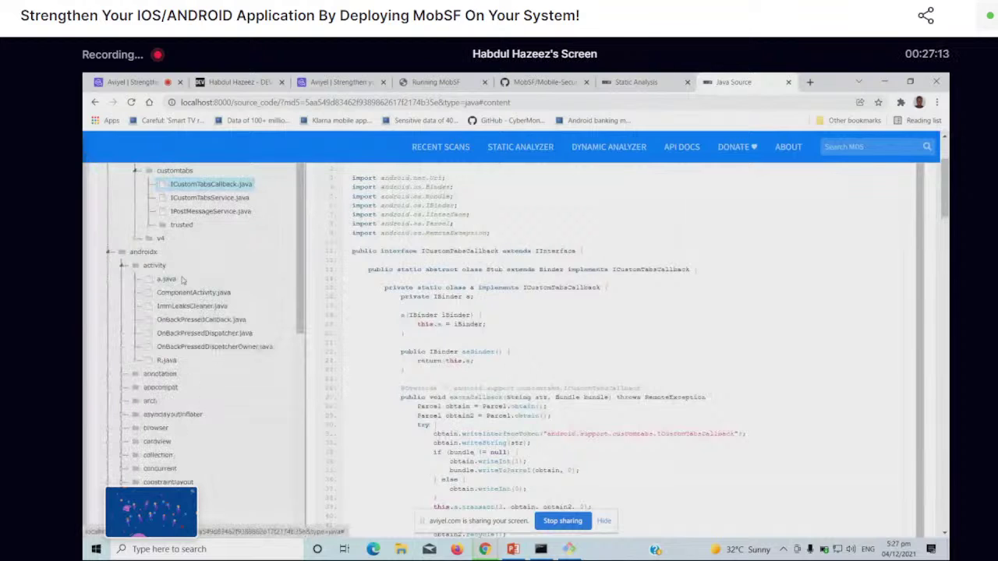
left_click(182, 279)
left_click(184, 293)
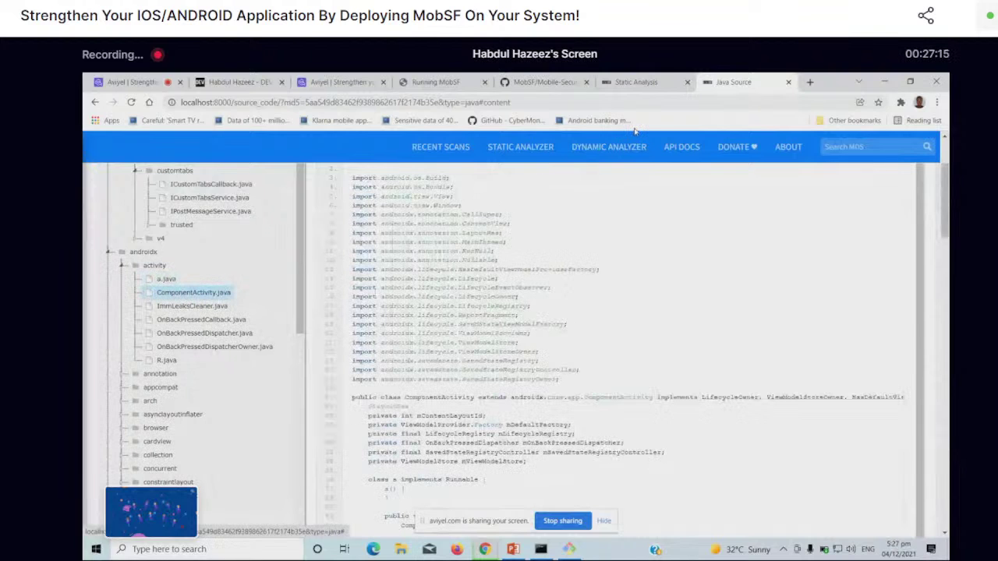
Return to the static analysis report and review both pages of the application permissions table
left_click(616, 81)
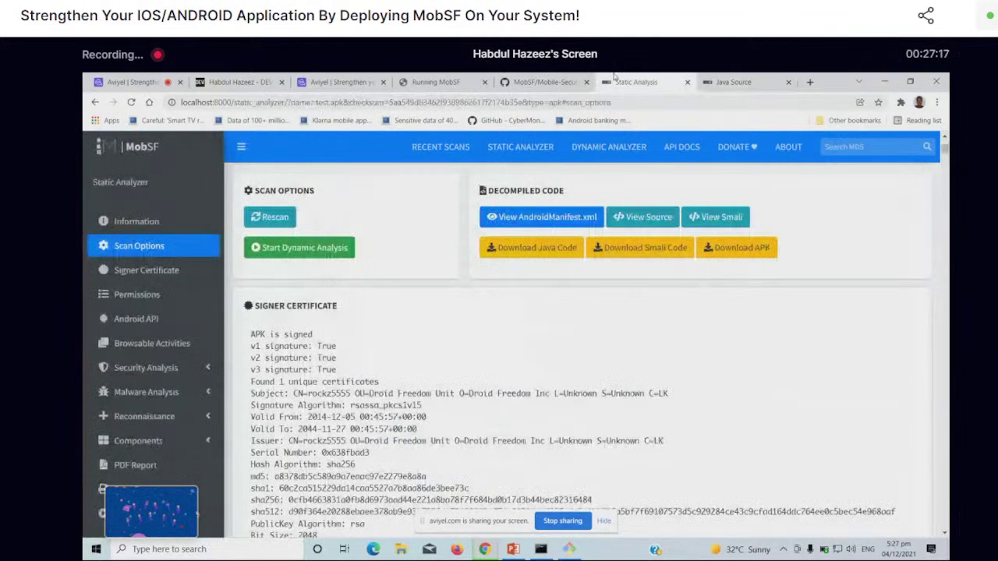
left_click(147, 304)
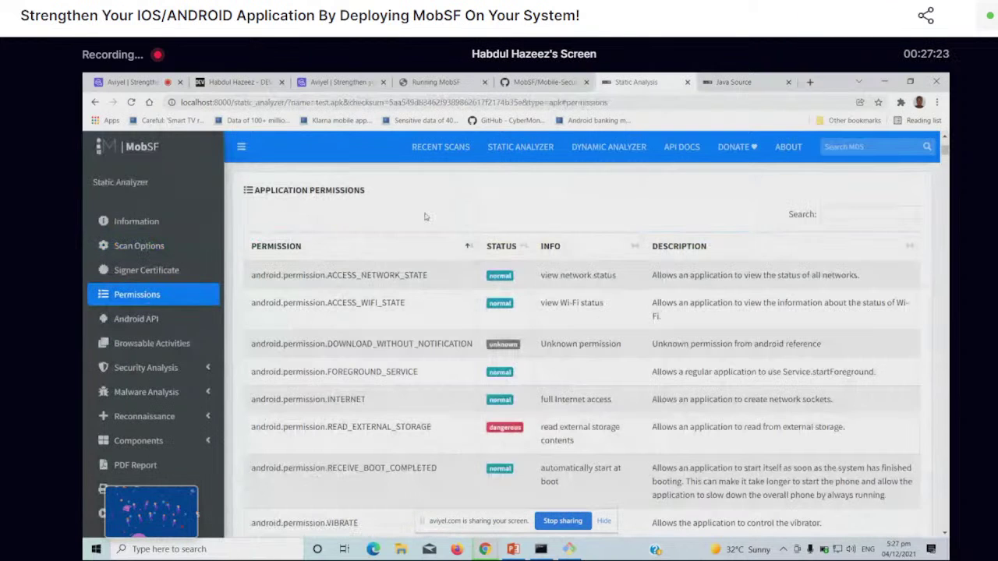
scroll(424, 216, "down", 1)
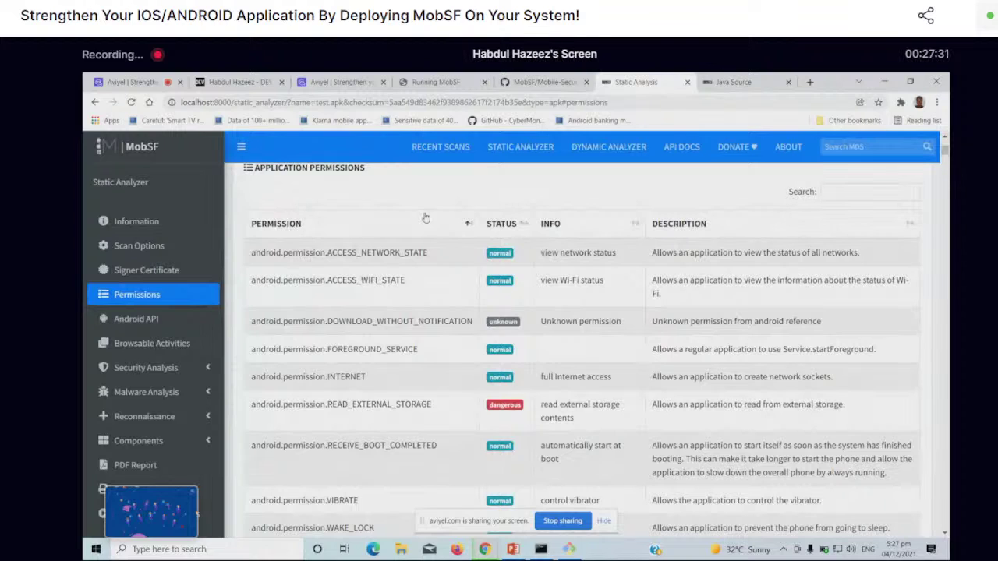
scroll(425, 218, "down", 2)
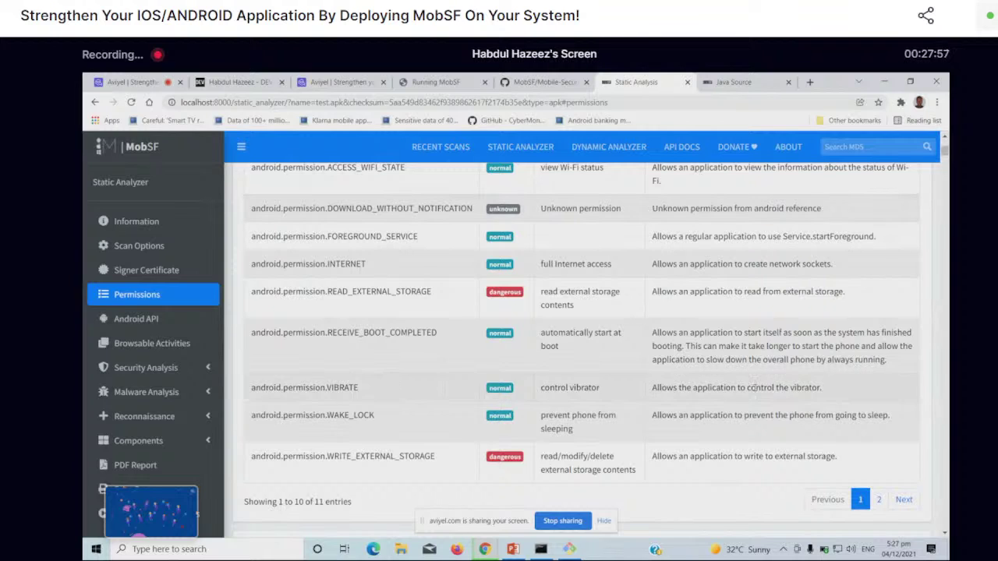
left_click(910, 498)
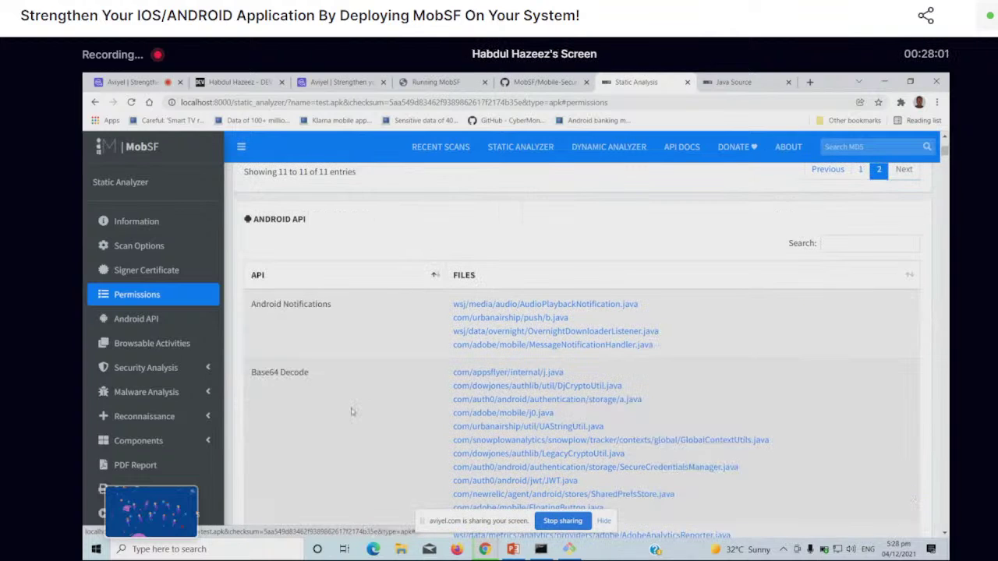
Open the Manifest Analysis results under Security Analysis and read through the first page of issues, severities and descriptions
left_click(180, 372)
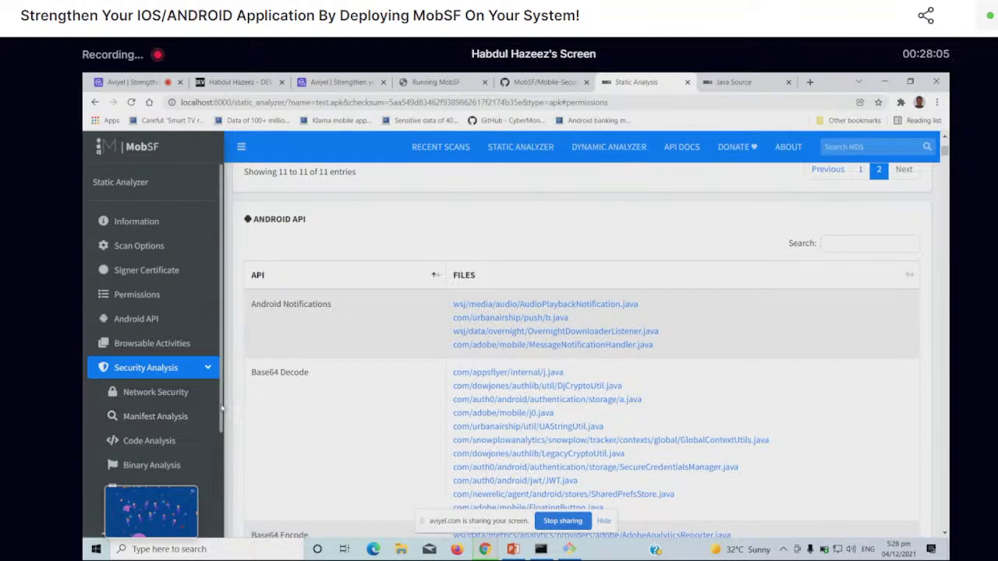
left_click_drag(223, 408, 225, 431)
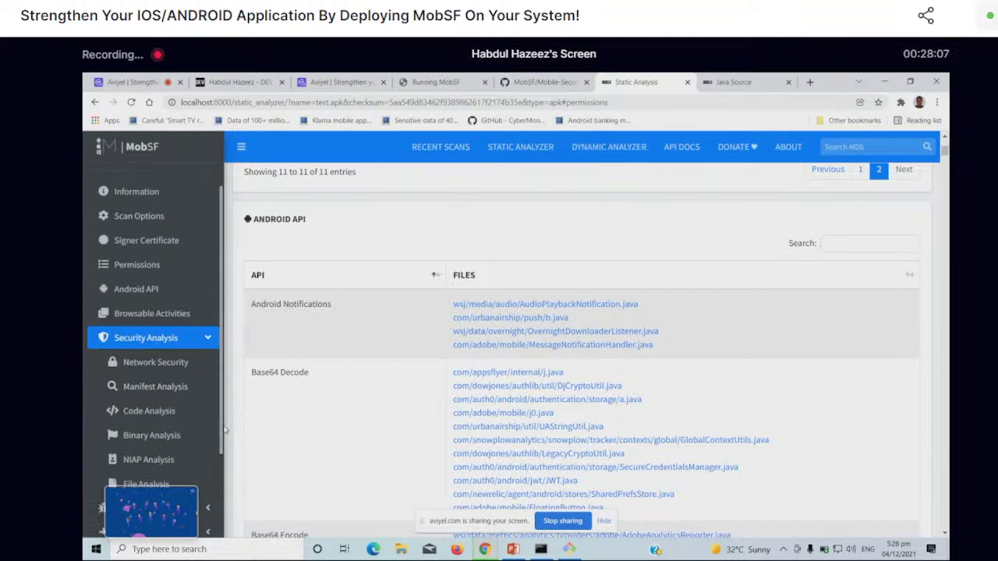
left_click(154, 386)
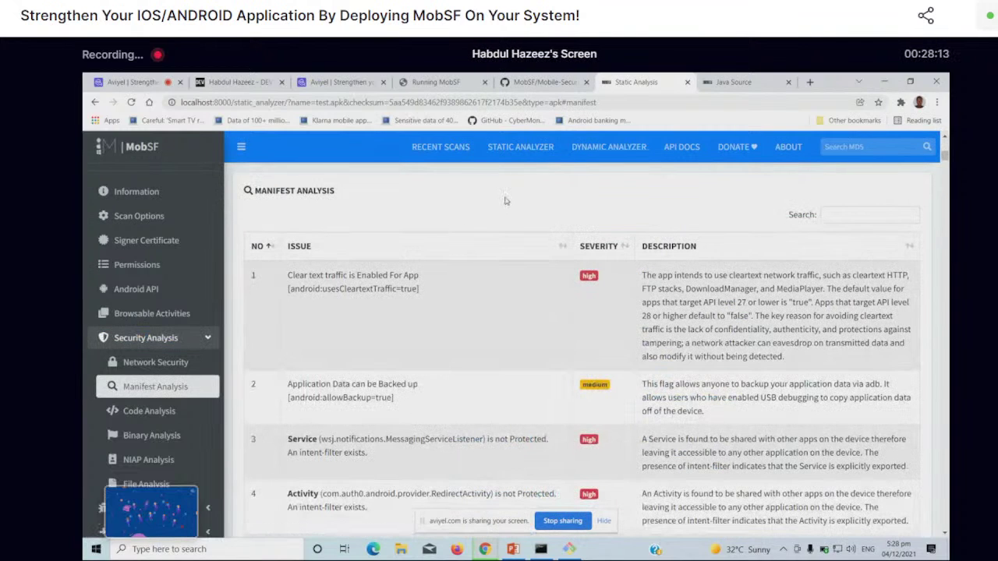
scroll(506, 201, "down", 1)
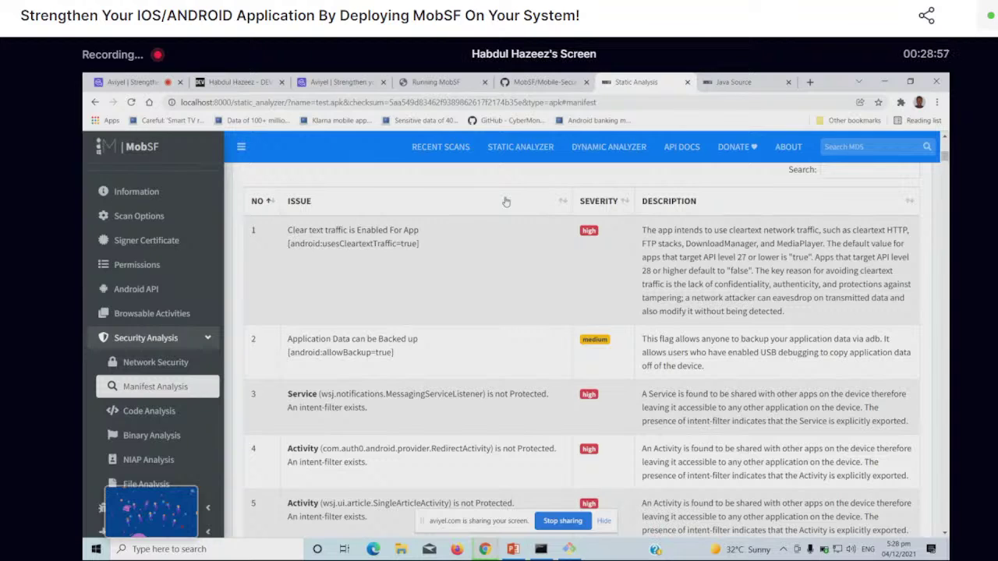
scroll(505, 202, "down", 1)
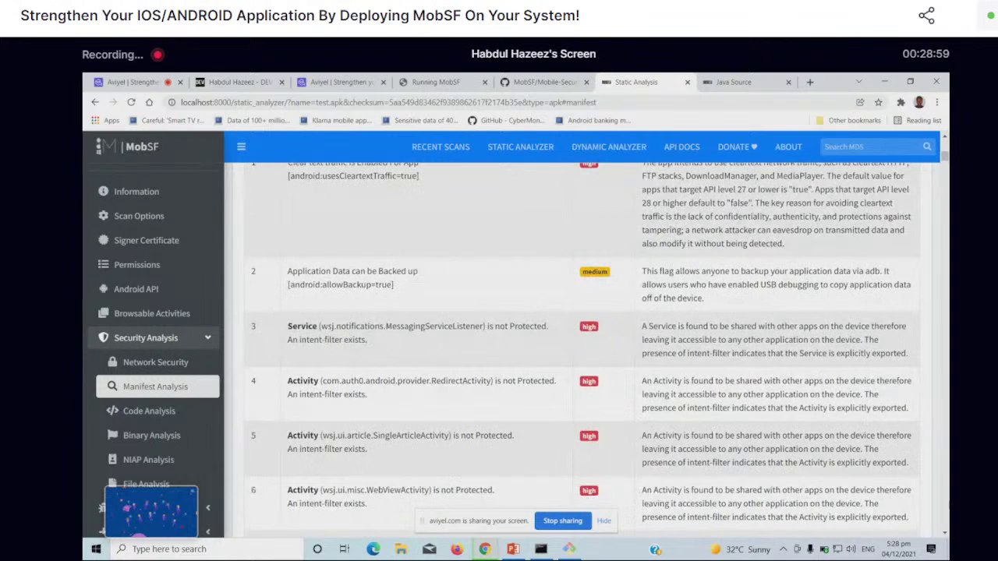
left_click(943, 534)
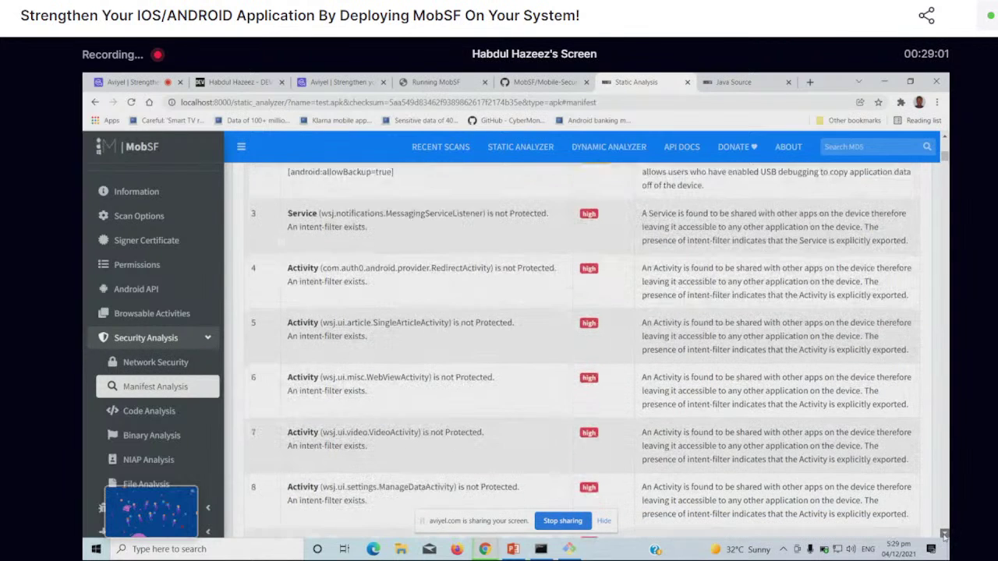
left_click(944, 534)
left_click(944, 533)
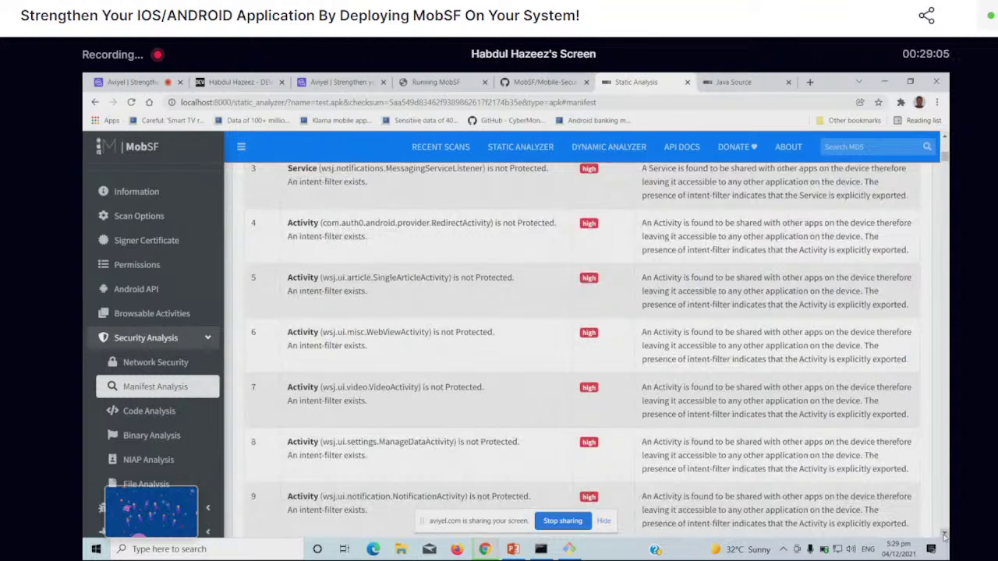
left_click(944, 534)
left_click(943, 534)
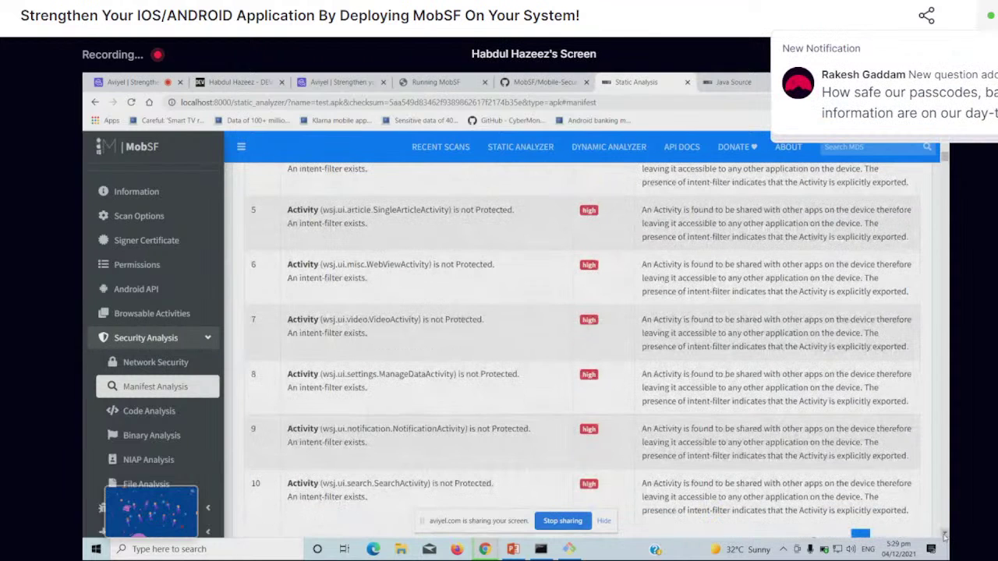
left_click(944, 535)
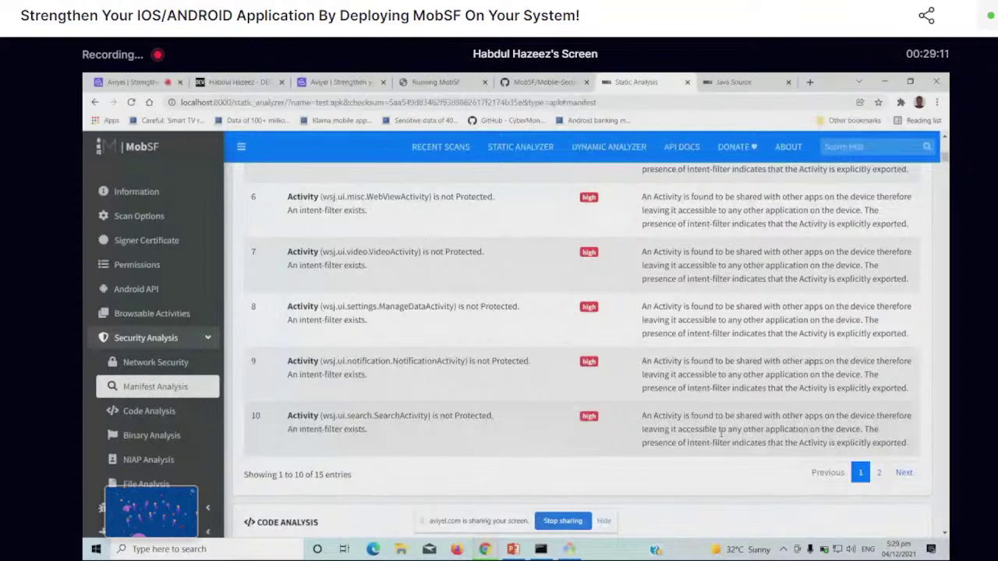
Open the Code Analysis results and review the first three issues with their severities, standards and affected files
left_click(118, 411)
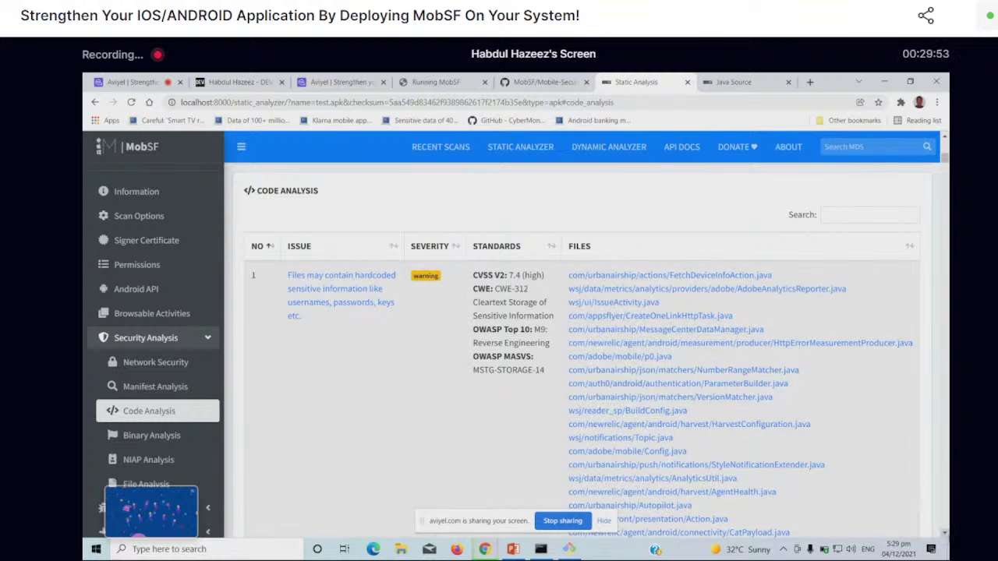
scroll(944, 533, "down", 1)
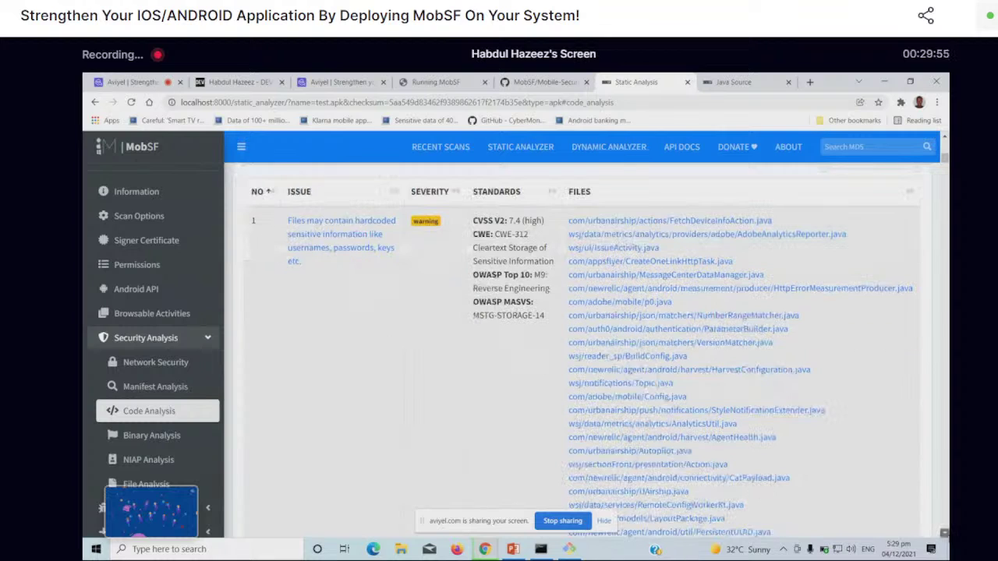
scroll(944, 533, "down", 3)
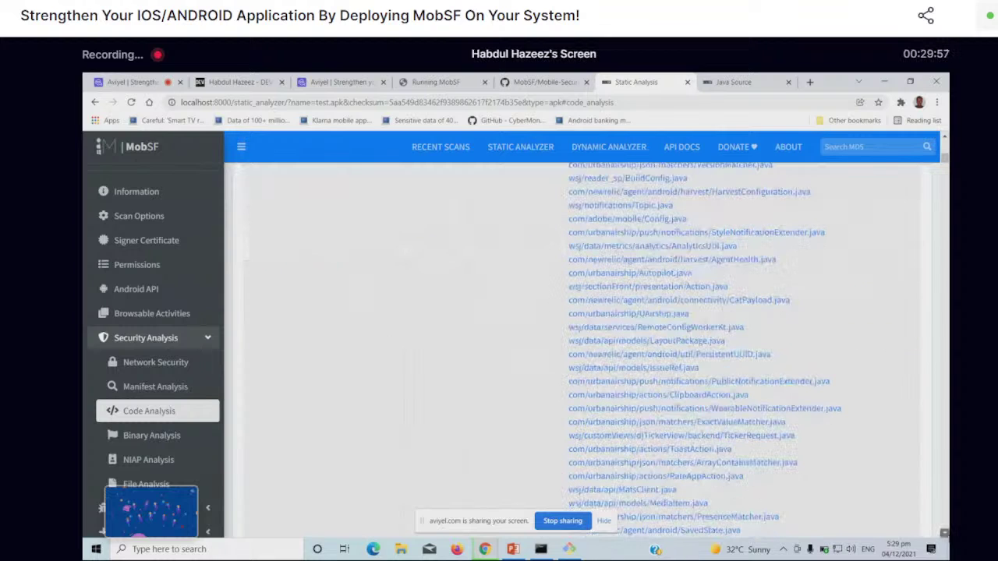
scroll(944, 533, "down", 5)
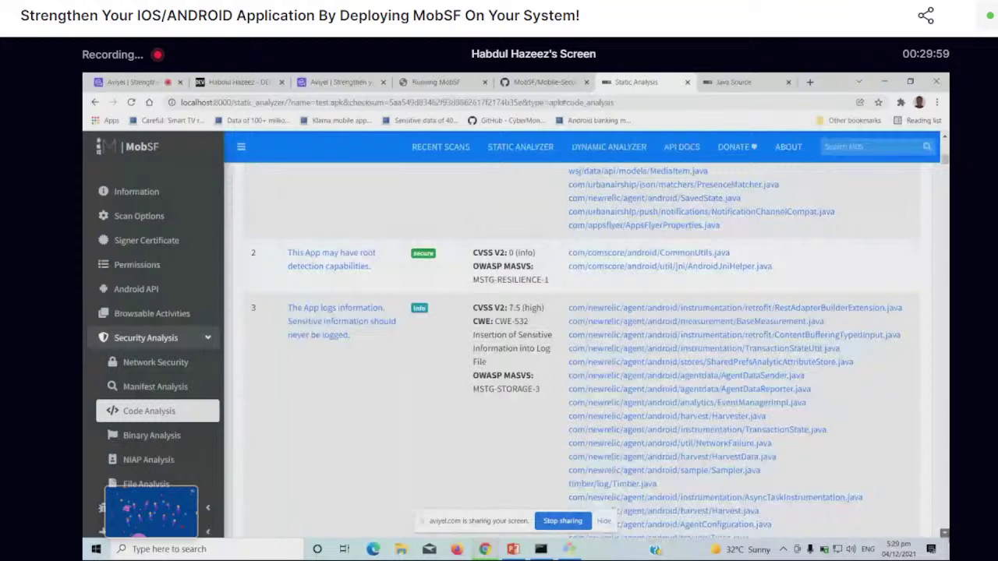
scroll(453, 381, "down", 1)
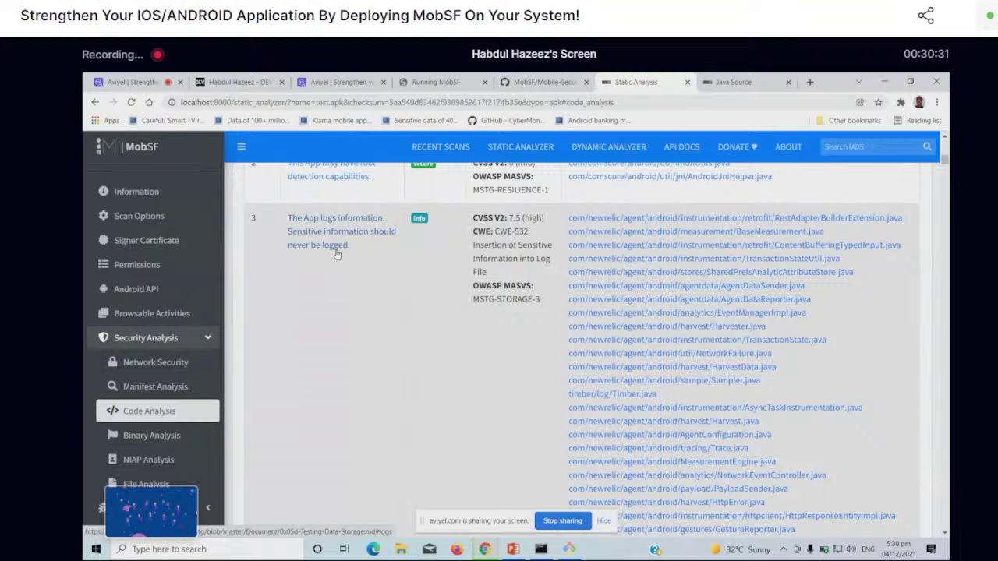
Open the shared library Binary Analysis and examine the protection checks for lib/arm64-v8a/libcomScore.so
left_click(172, 441)
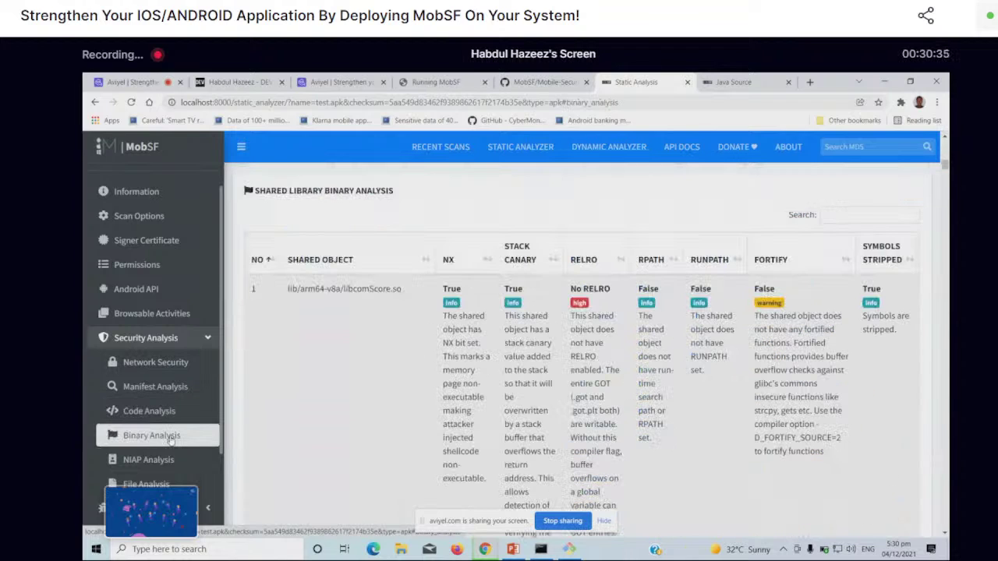
scroll(171, 440, "down", 1)
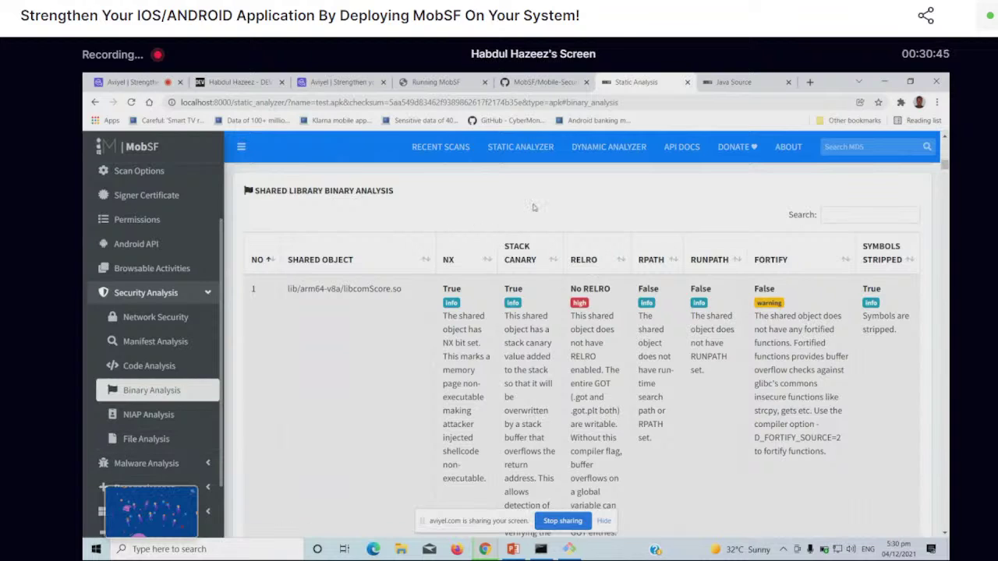
scroll(534, 208, "down", 2)
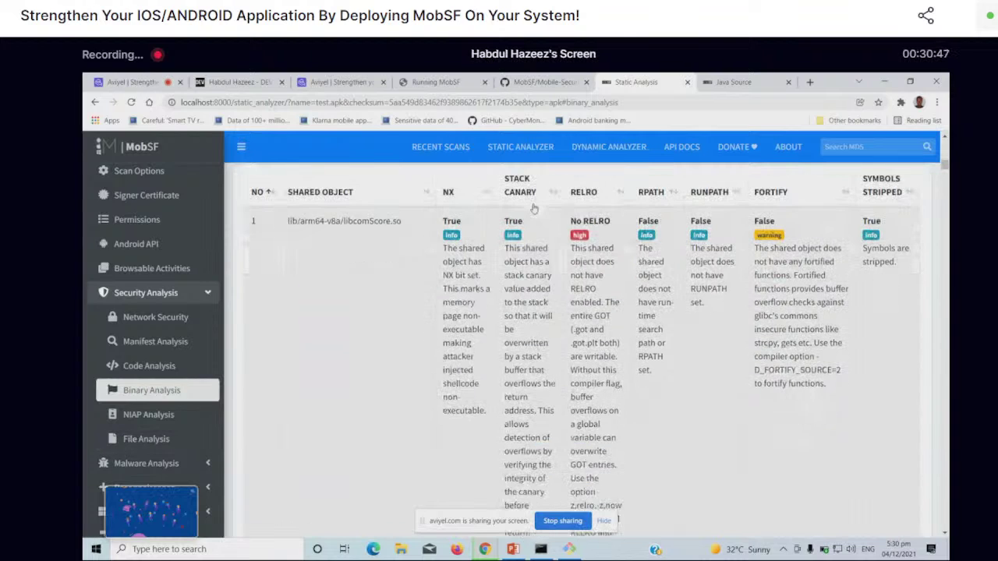
scroll(533, 208, "down", 1)
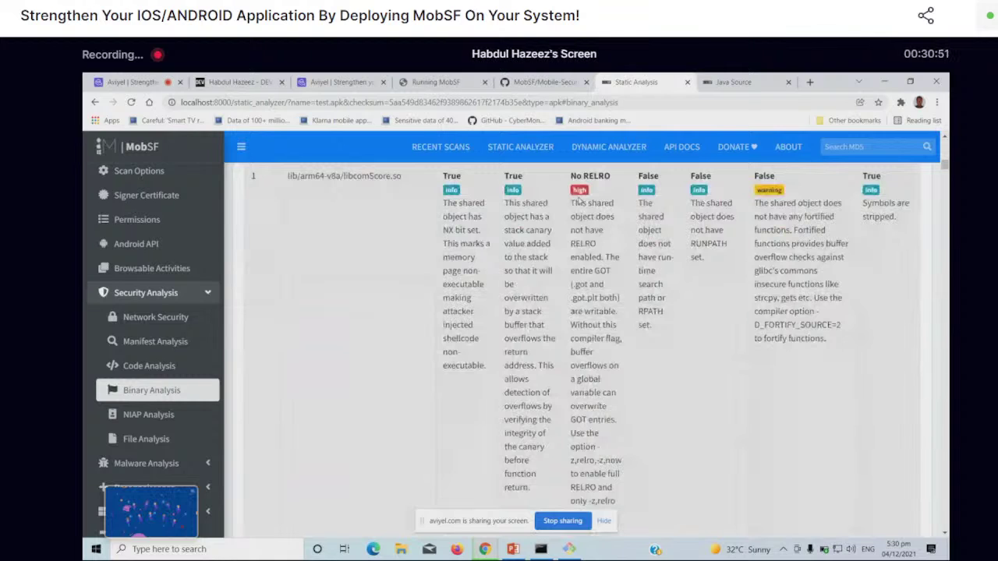
Examine the binary protection checks for the remaining shared libraries, from lib/arm64-v8a/libpanorenderer.so through the armeabi-v7a entries
scroll(580, 199, "down", 1)
scroll(581, 231, "down", 7)
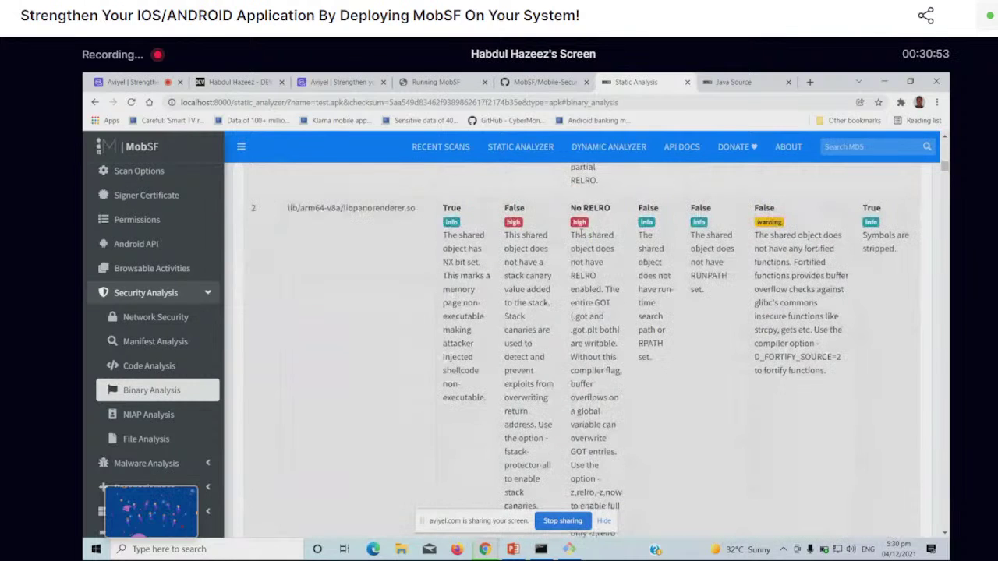
scroll(580, 231, "down", 1)
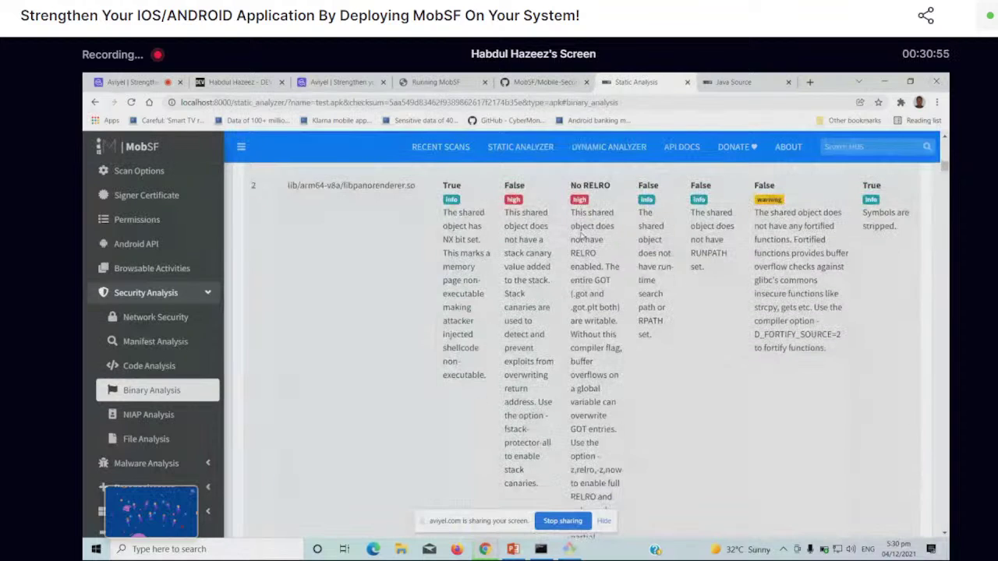
scroll(580, 234, "down", 5)
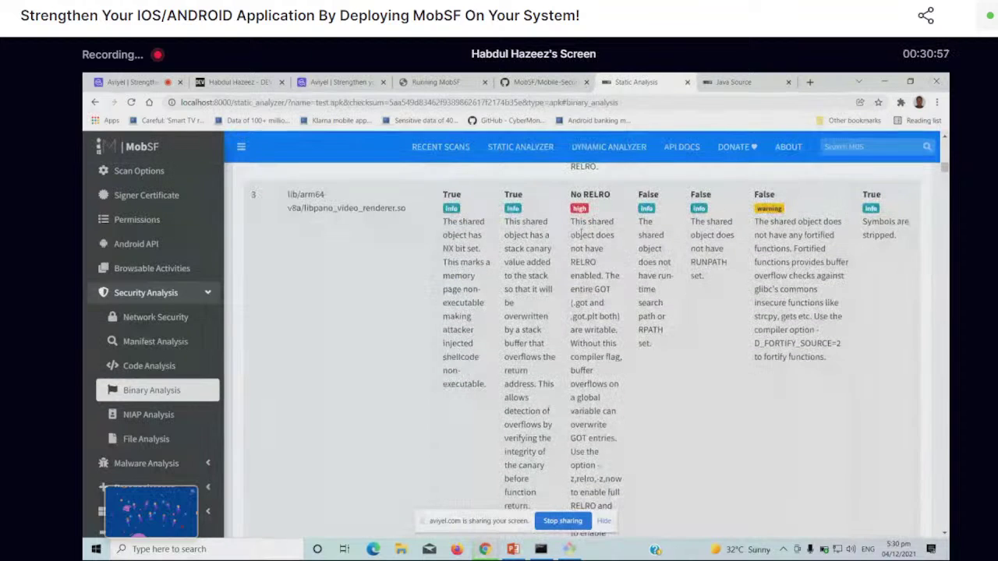
scroll(581, 234, "down", 6)
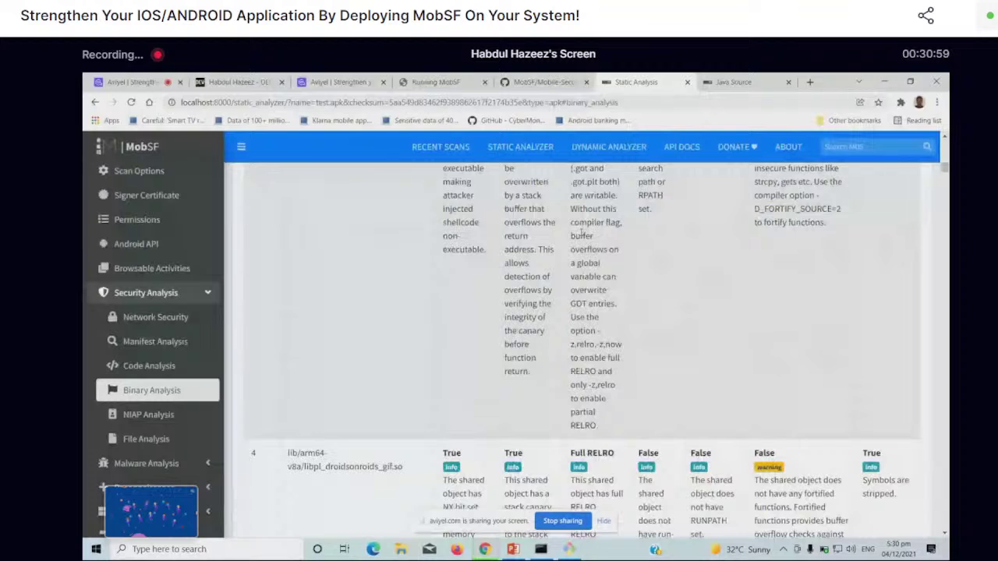
scroll(581, 231, "down", 4)
scroll(581, 232, "down", 5)
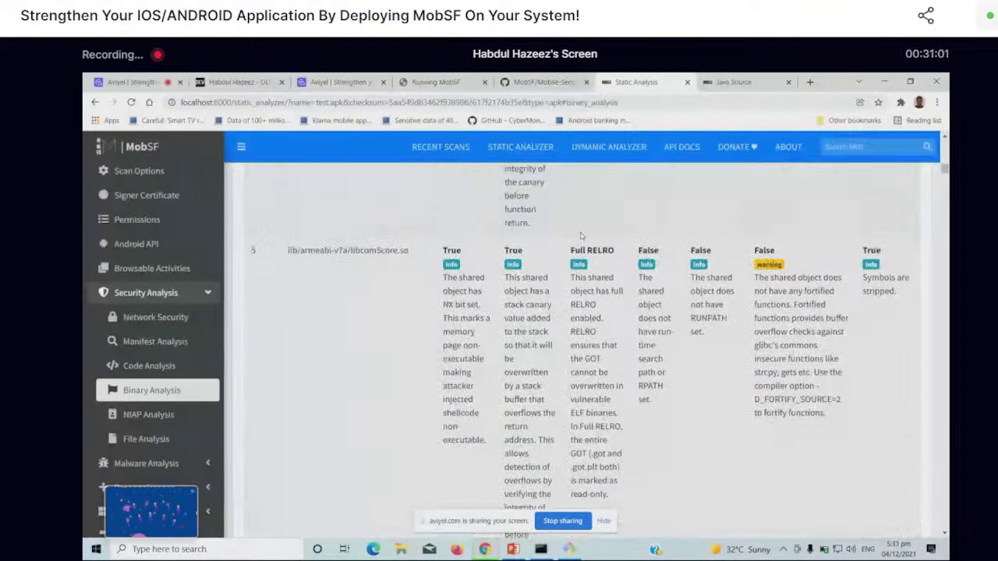
scroll(581, 231, "down", 4)
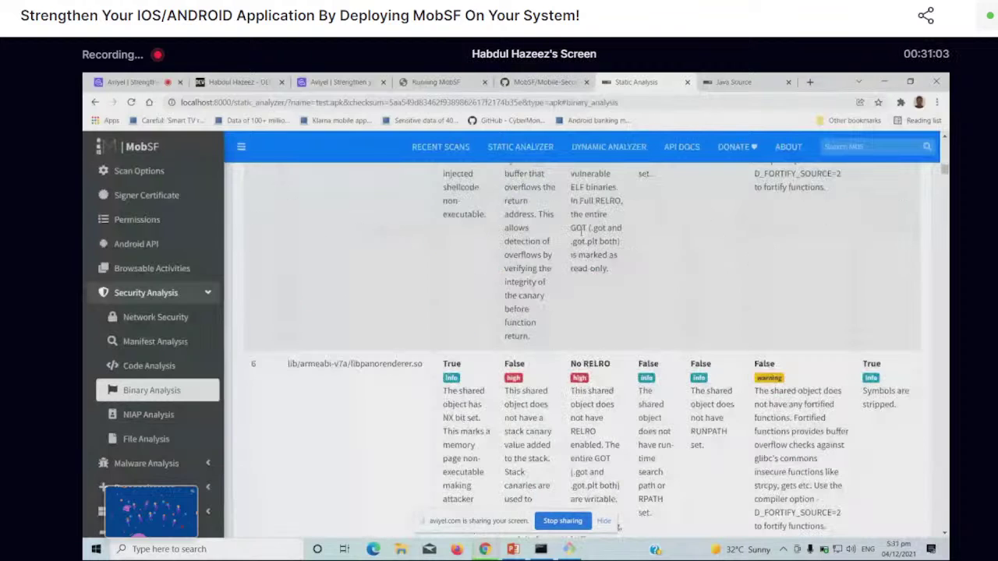
View the NIAP Analysis results and the File Analysis results under Security Analysis
left_click(166, 416)
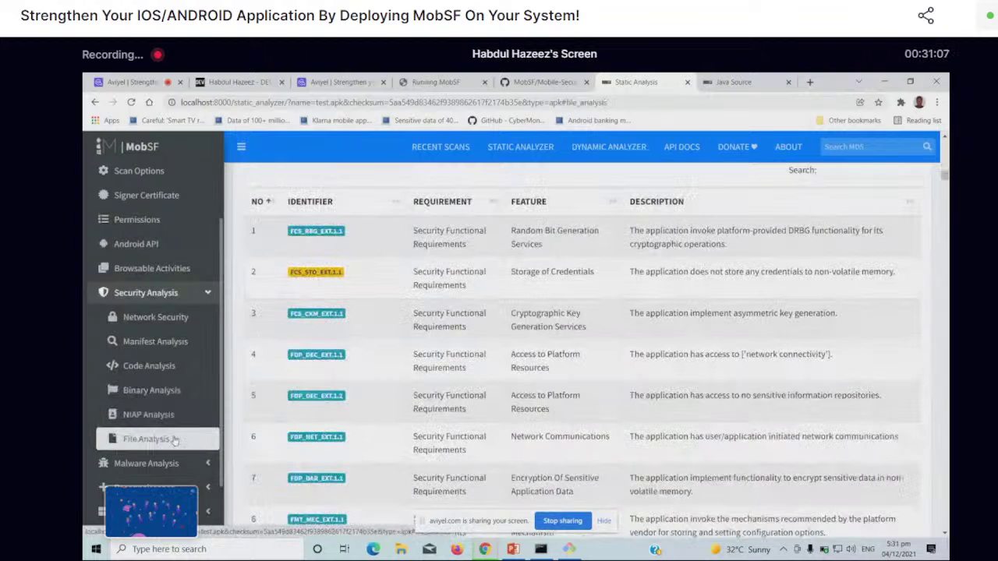
left_click(173, 439)
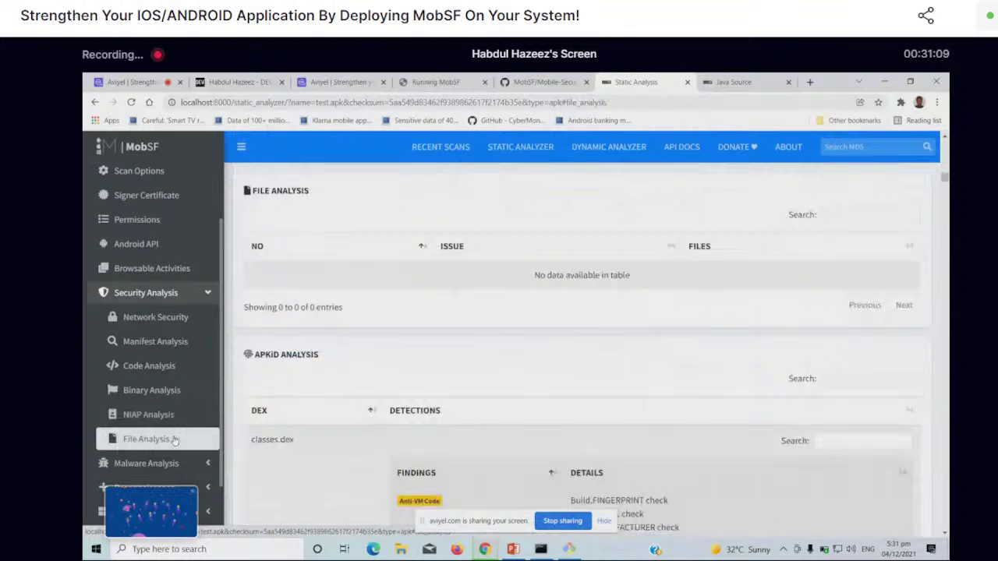
Expand the Malware Analysis section and open its Domain Malware Check results
left_click(217, 466)
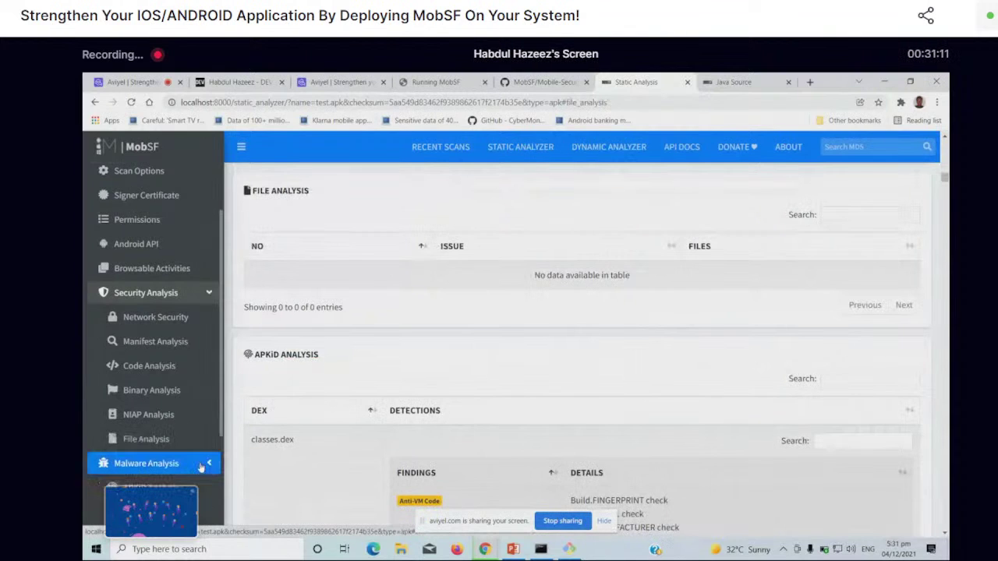
left_click_drag(222, 413, 225, 465)
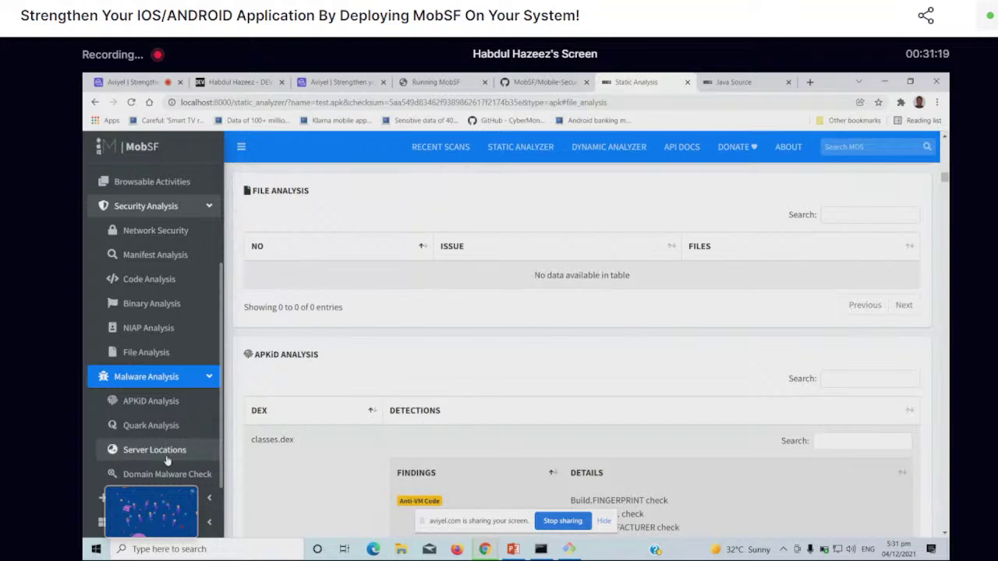
left_click(148, 477)
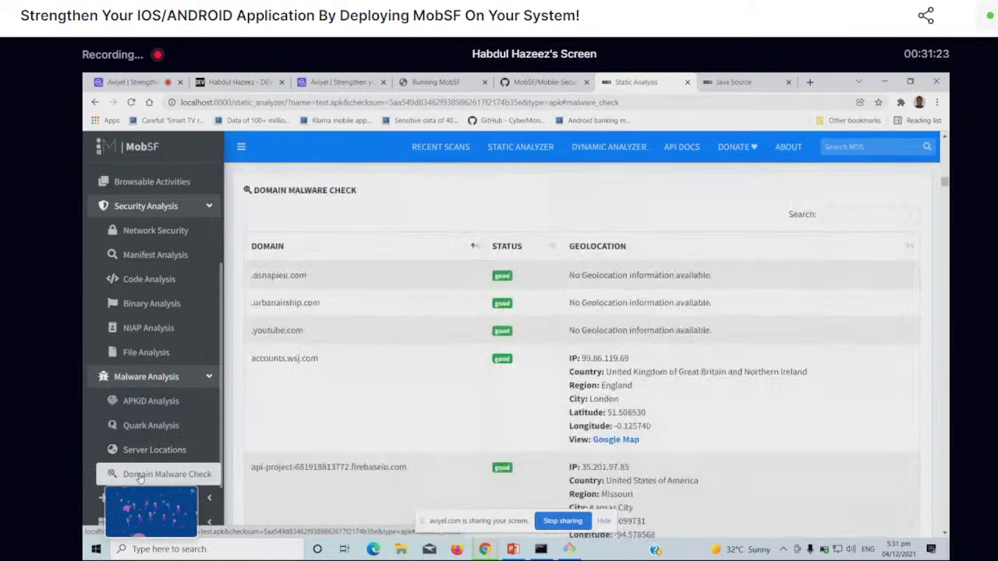
Switch to the Aviyel meeting page and pause the live event for a 2min break
left_click(128, 82)
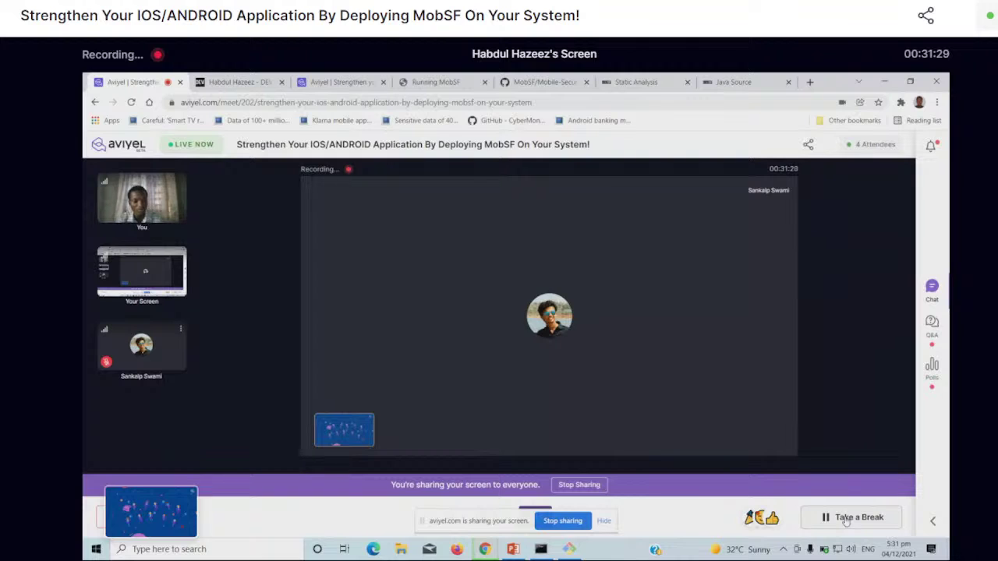
left_click(846, 522)
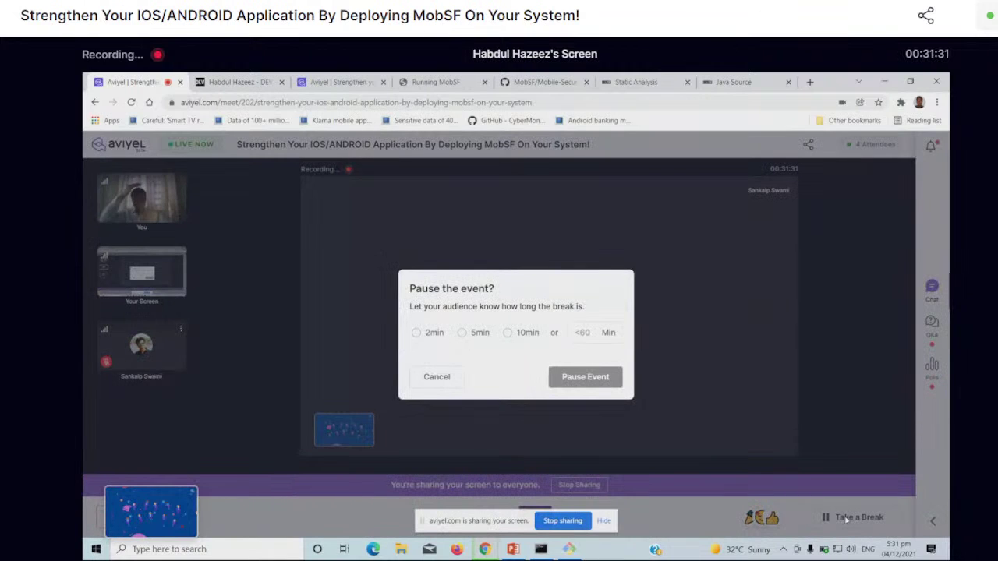
left_click(419, 335)
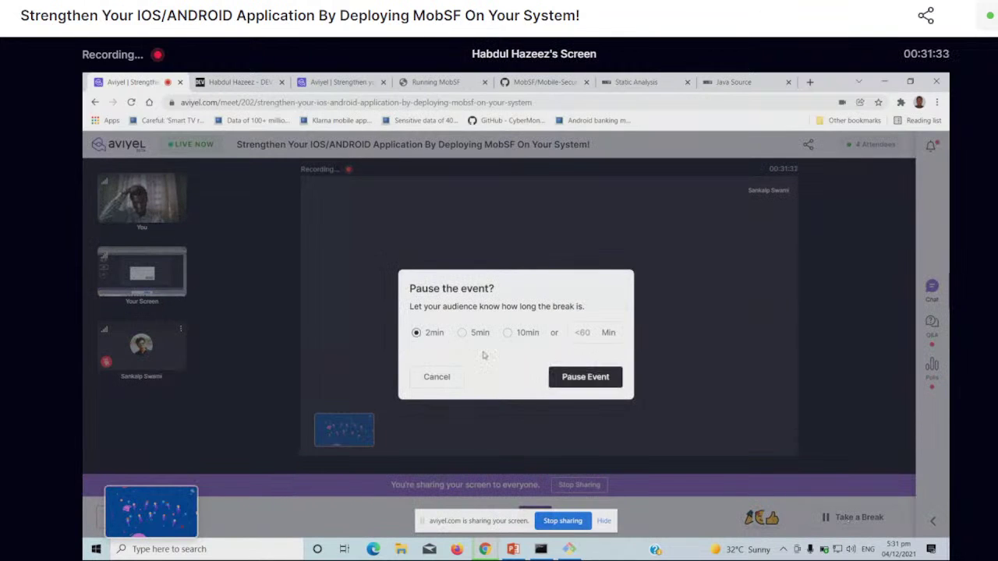
left_click(579, 381)
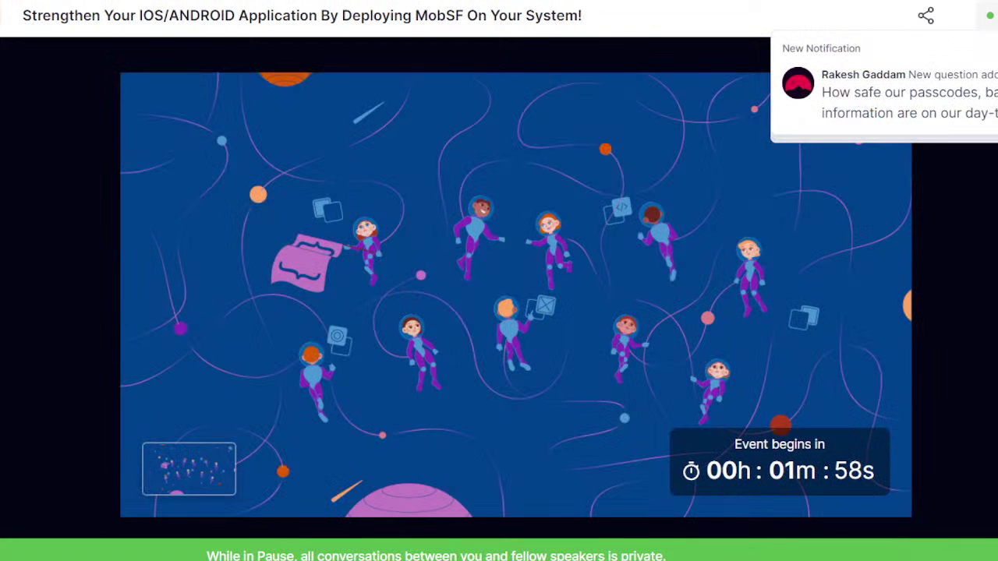
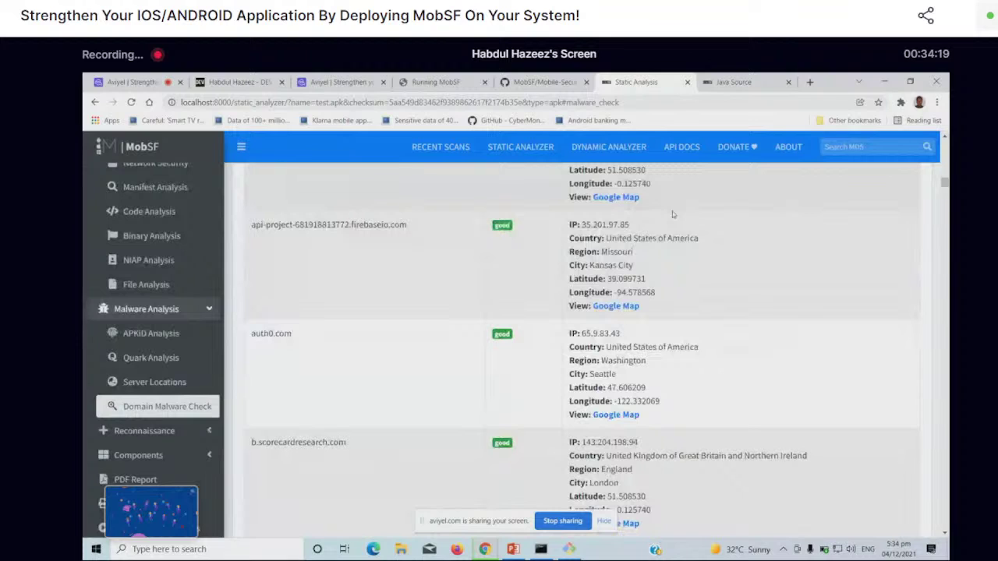
Review the Domain Malware Check table in the static analysis report, reading each domain's status and geolocation
scroll(672, 214, "up", 3)
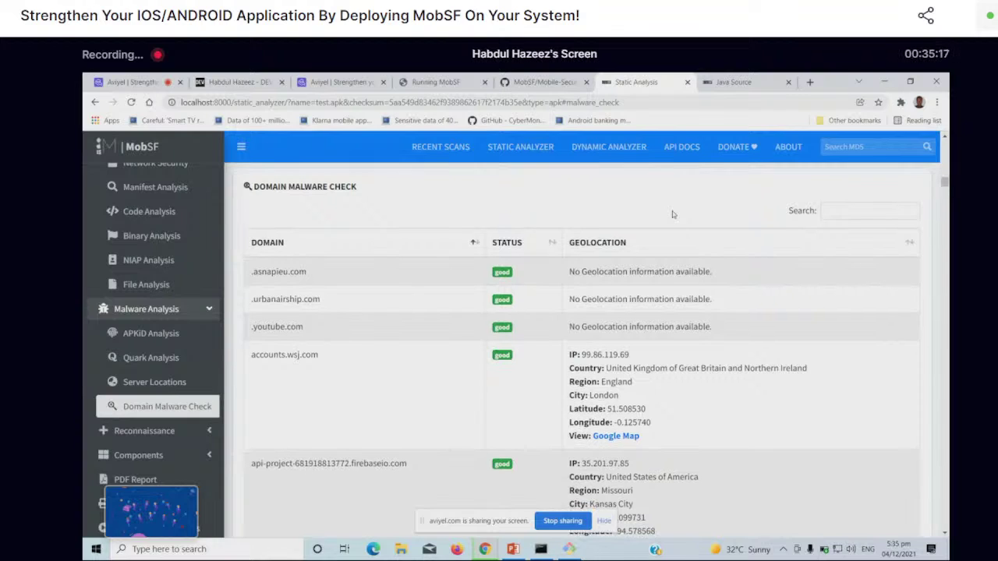
scroll(673, 215, "down", 1)
scroll(673, 214, "down", 1)
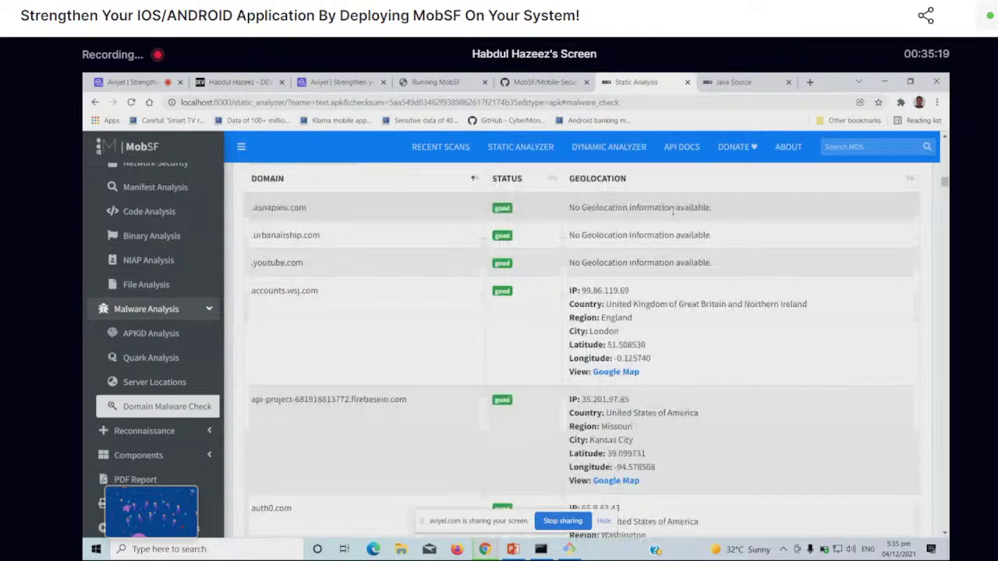
scroll(672, 212, "down", 4)
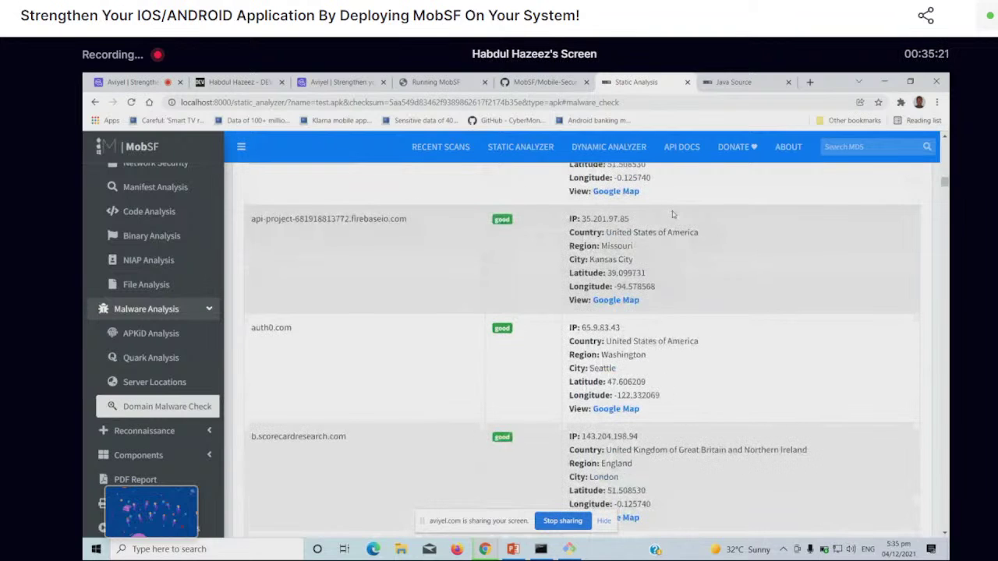
scroll(673, 214, "up", 7)
Expand the Reconnaissance section to look over its categories, and browse further domain malware check entries
left_click(193, 432)
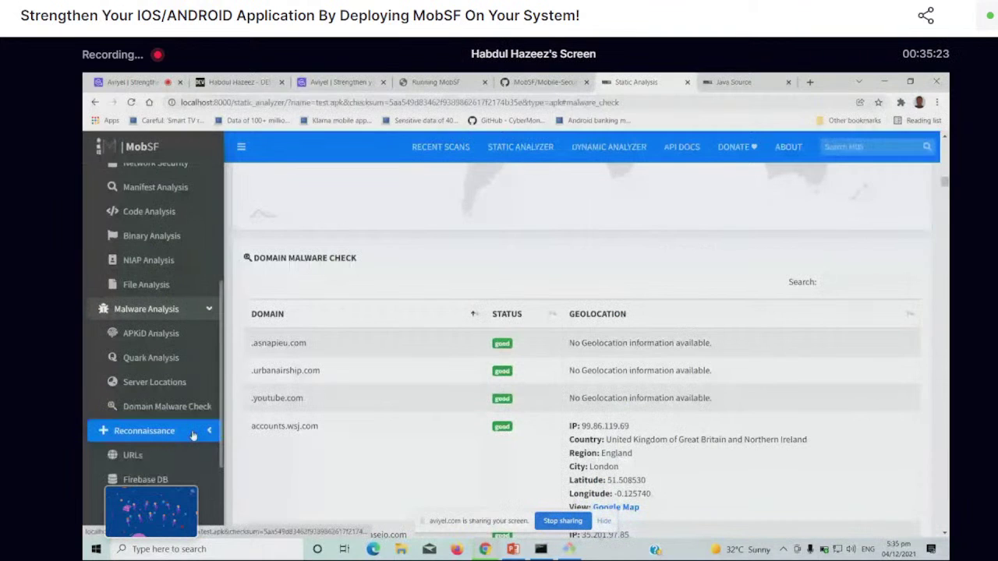
scroll(180, 390, "down", 2)
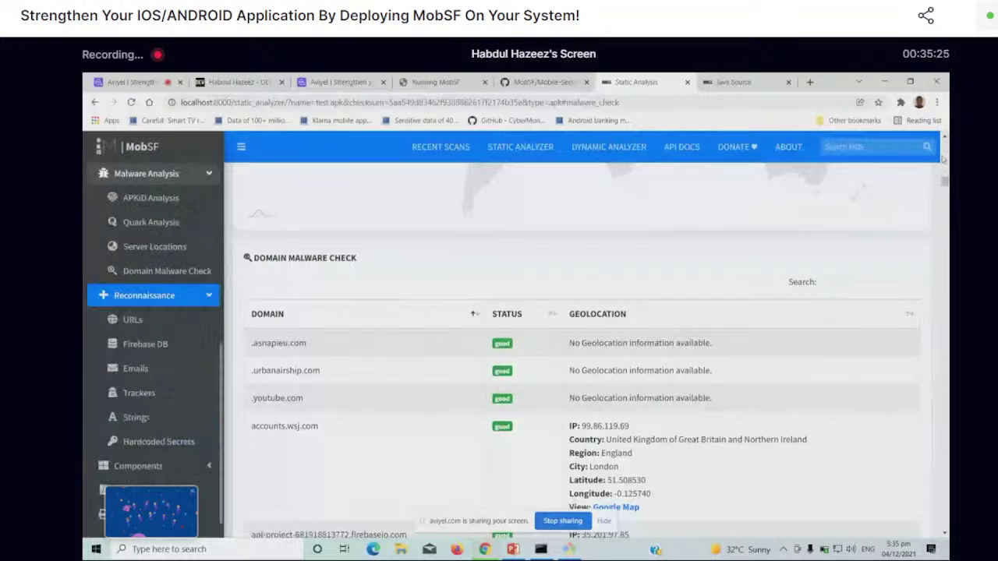
scroll(945, 183, "down", 4)
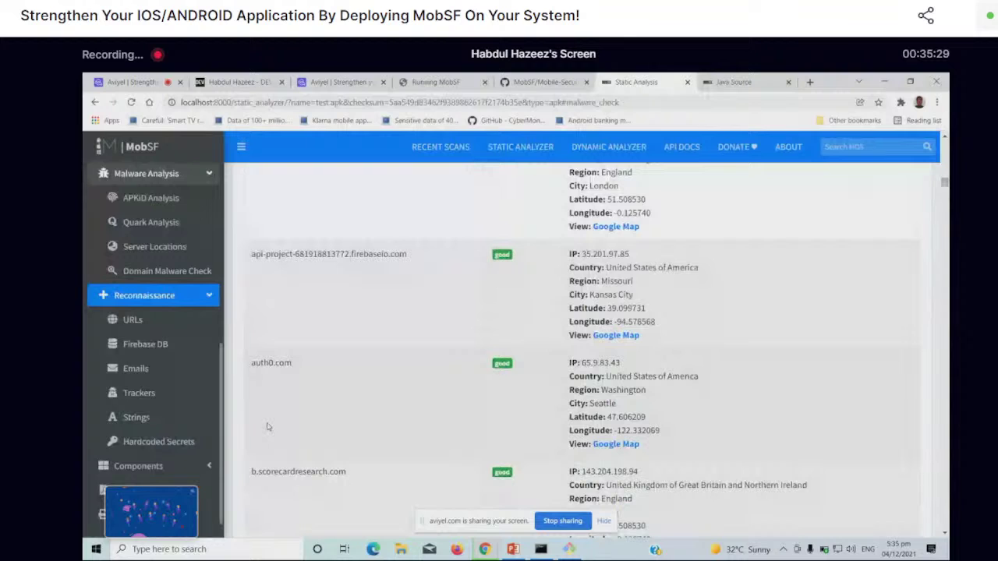
scroll(267, 426, "down", 2)
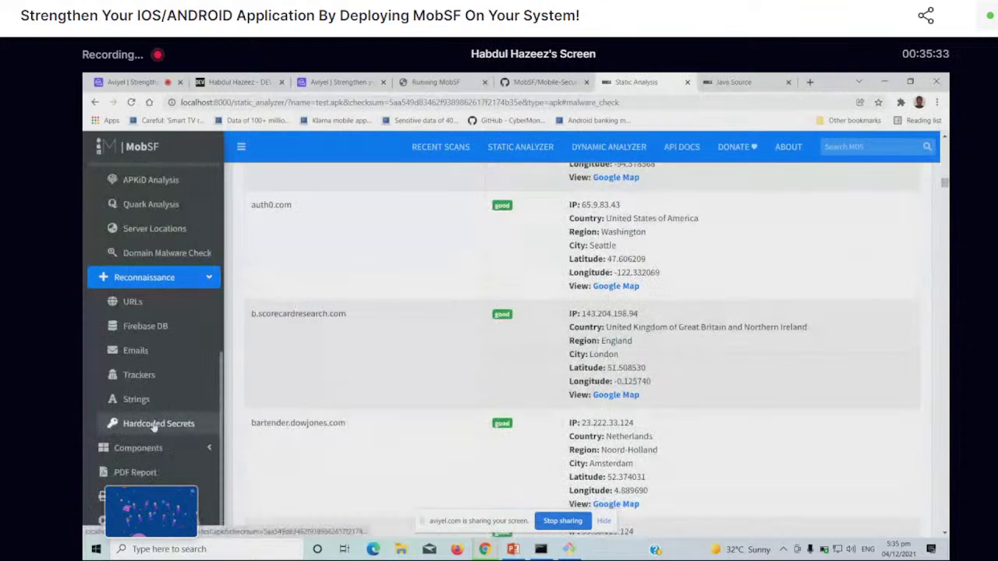
Expand the Components section and read through the app's full Activities list
left_click(144, 448)
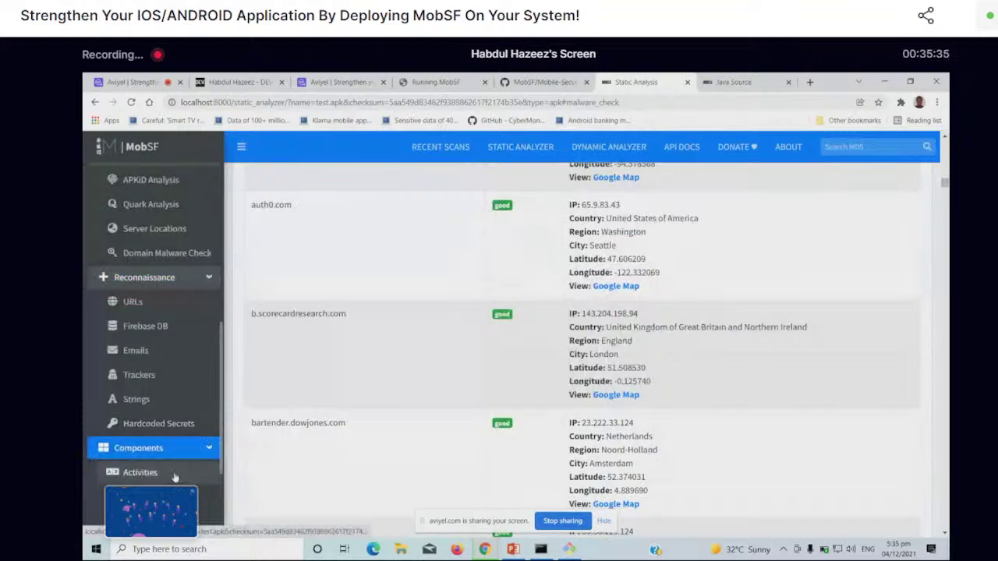
left_click(174, 477)
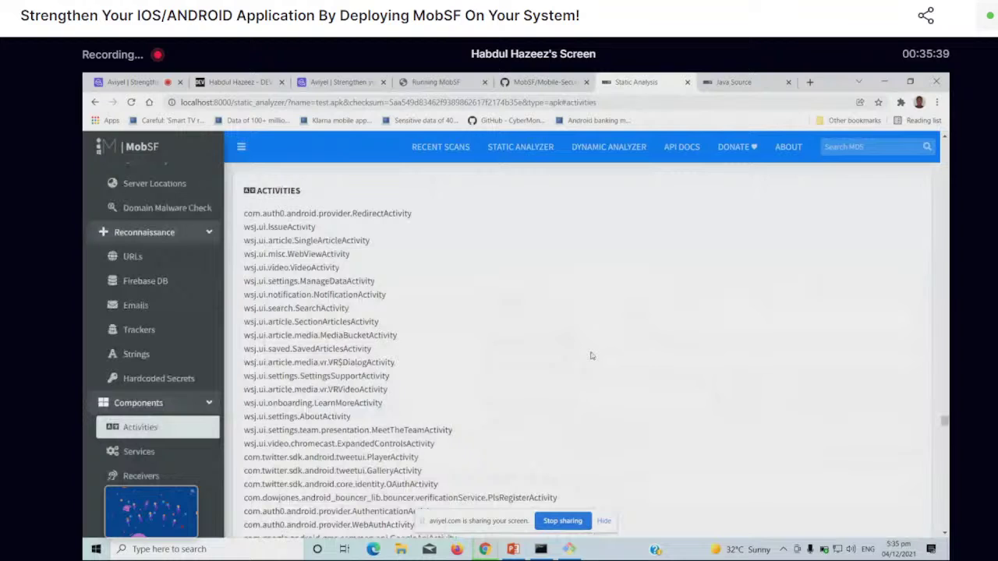
scroll(591, 356, "down", 1)
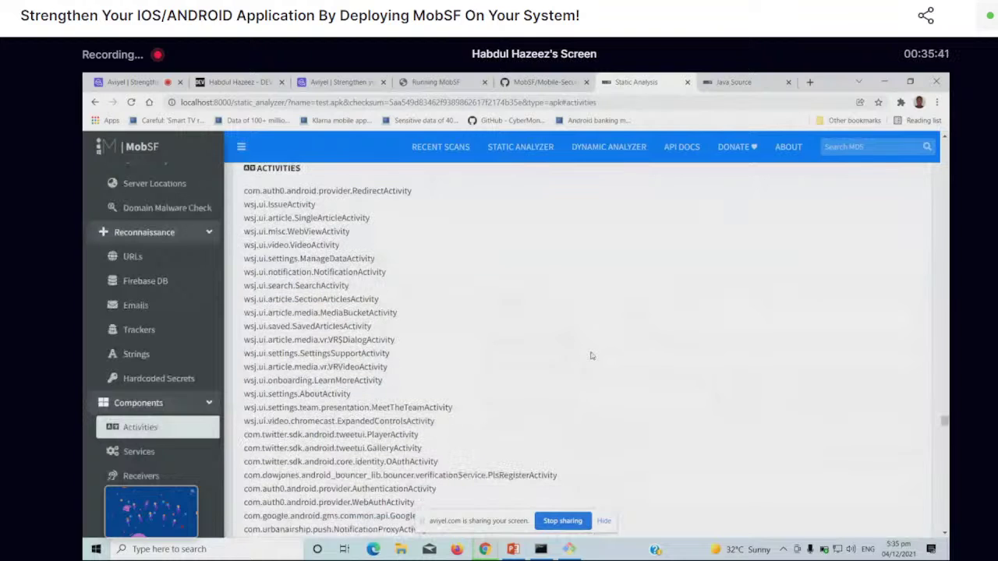
scroll(591, 355, "down", 3)
scroll(590, 351, "down", 1)
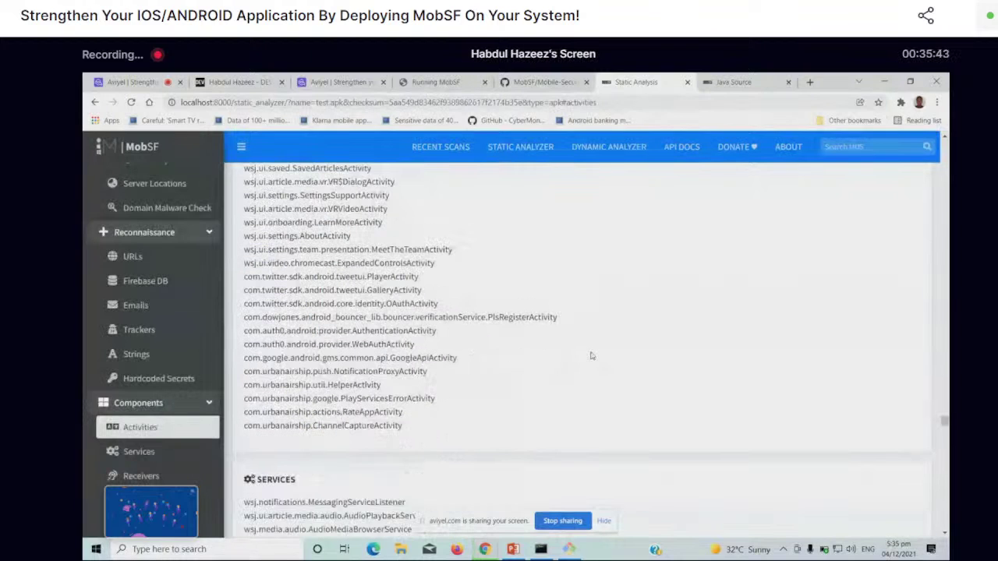
scroll(590, 351, "down", 2)
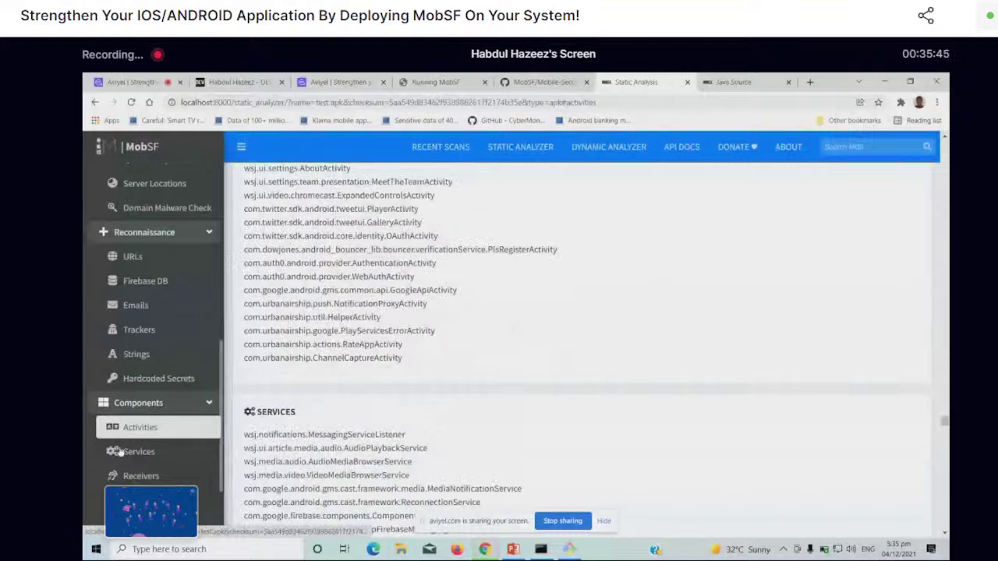
Open the app's Services list and look over the other component categories in the report
left_click(117, 452)
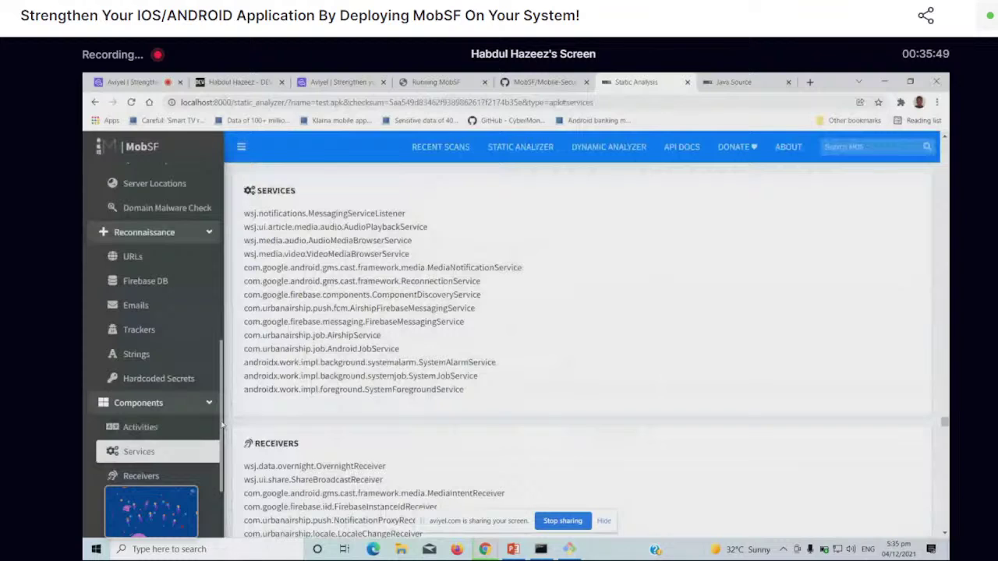
scroll(222, 425, "down", 3)
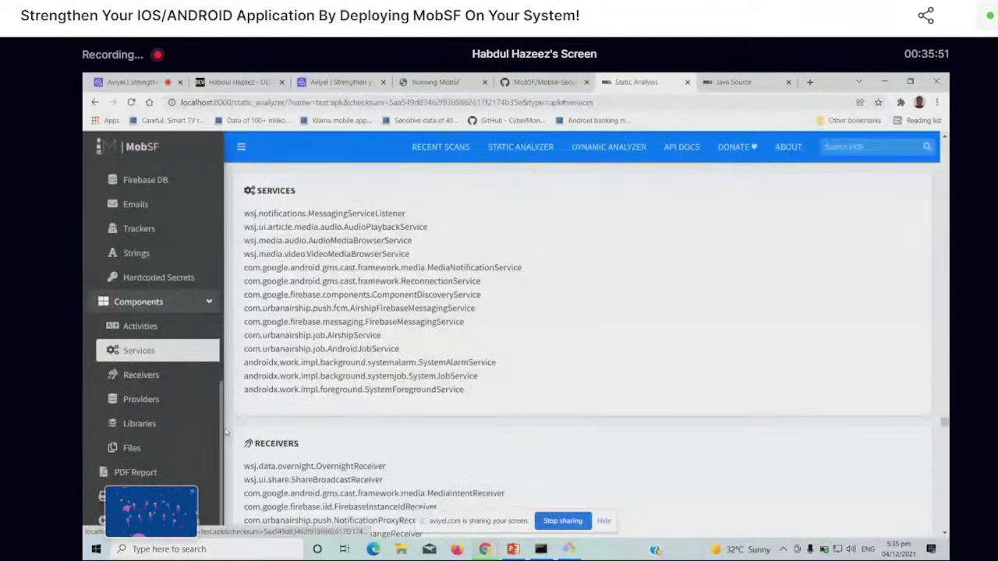
scroll(219, 394, "up", 3)
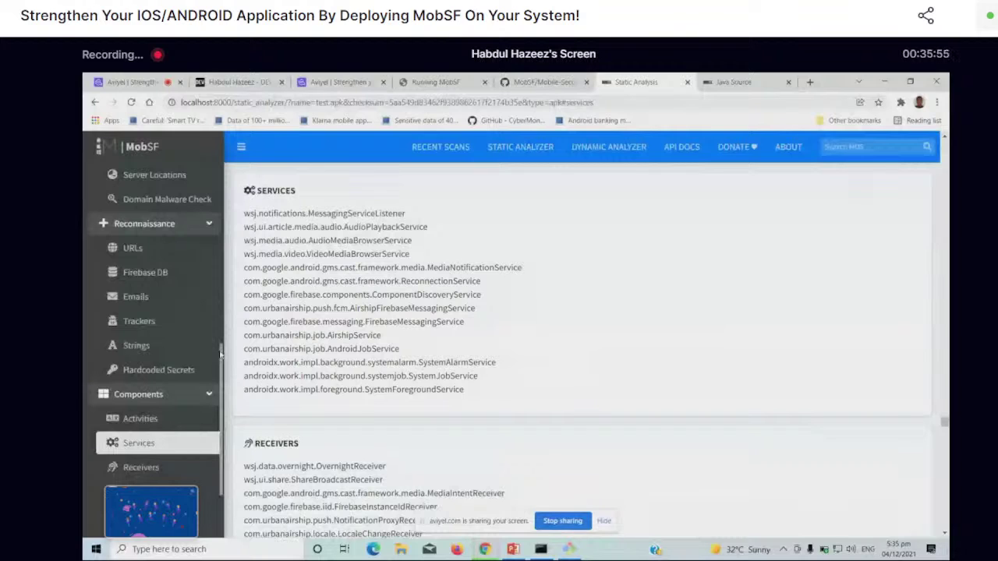
Reopen the Manifest Analysis results and review the issues through the second page of the table
scroll(219, 347, "up", 2)
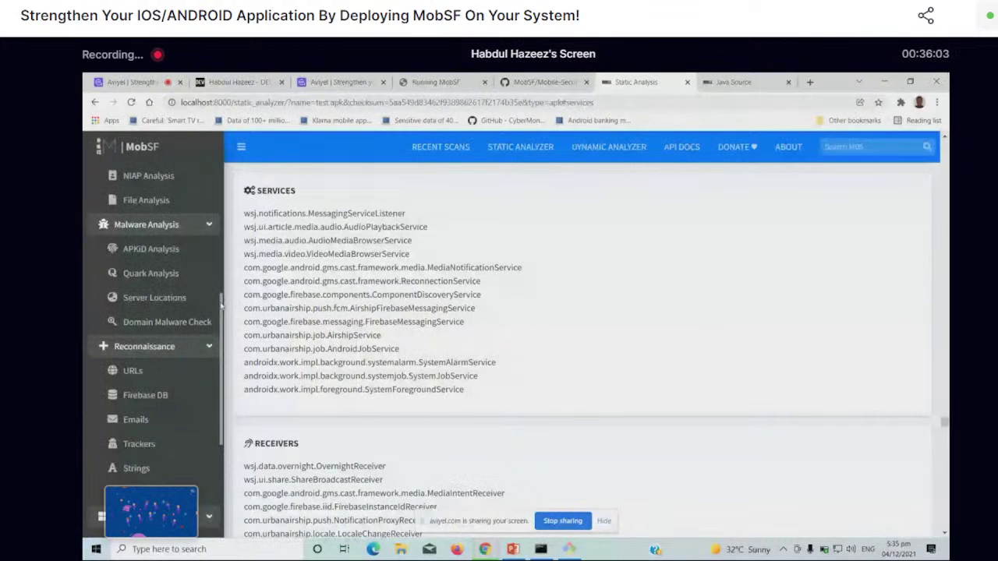
scroll(221, 307, "up", 2)
left_click(165, 261)
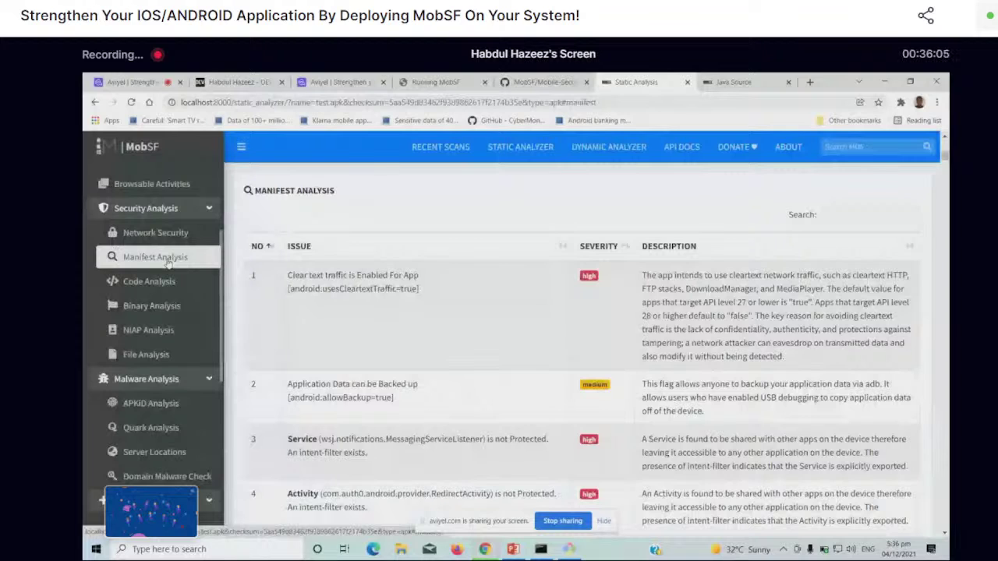
scroll(492, 304, "down", 2)
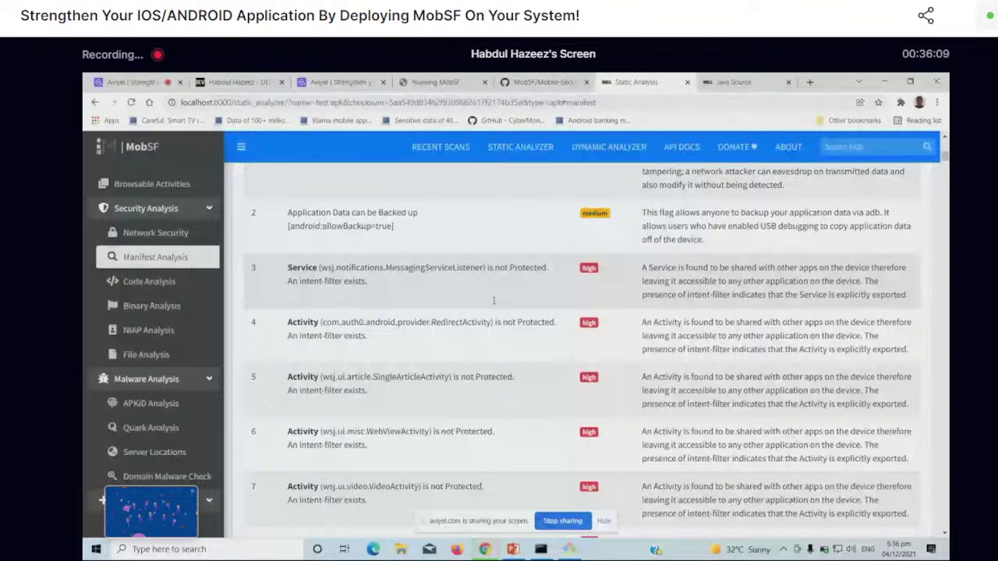
scroll(903, 386, "down", 5)
scroll(393, 339, "up", 1)
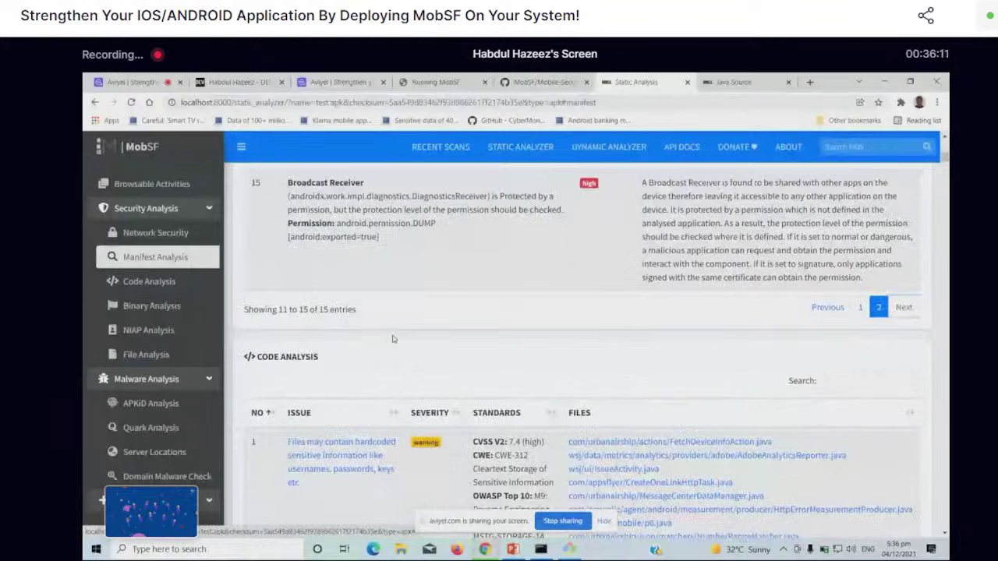
Go through the Code Analysis findings as far as the weak MD5 hash issue and highlight its CVSS V2 score
scroll(392, 339, "up", 3)
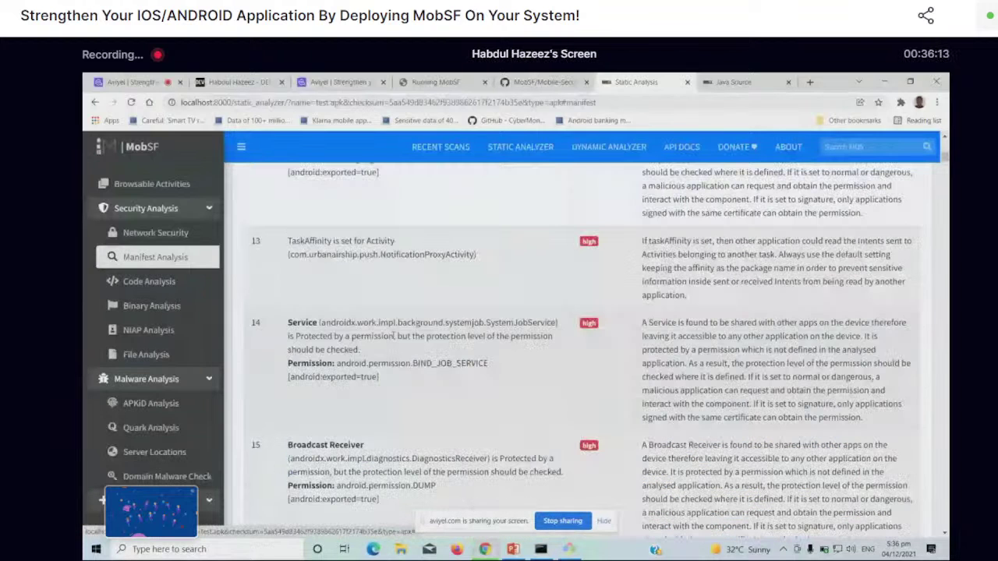
scroll(393, 339, "down", 5)
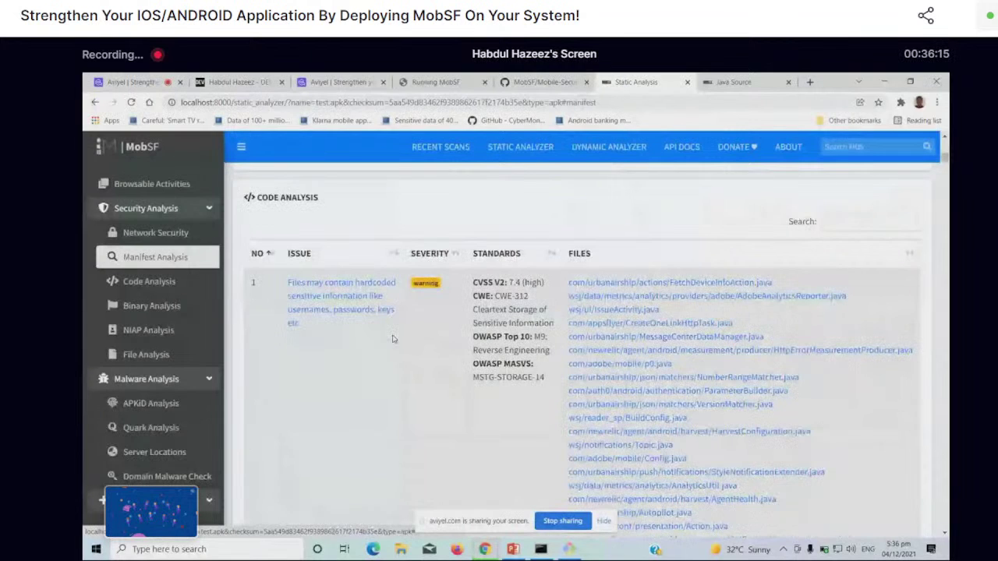
scroll(393, 339, "down", 5)
scroll(393, 339, "down", 3)
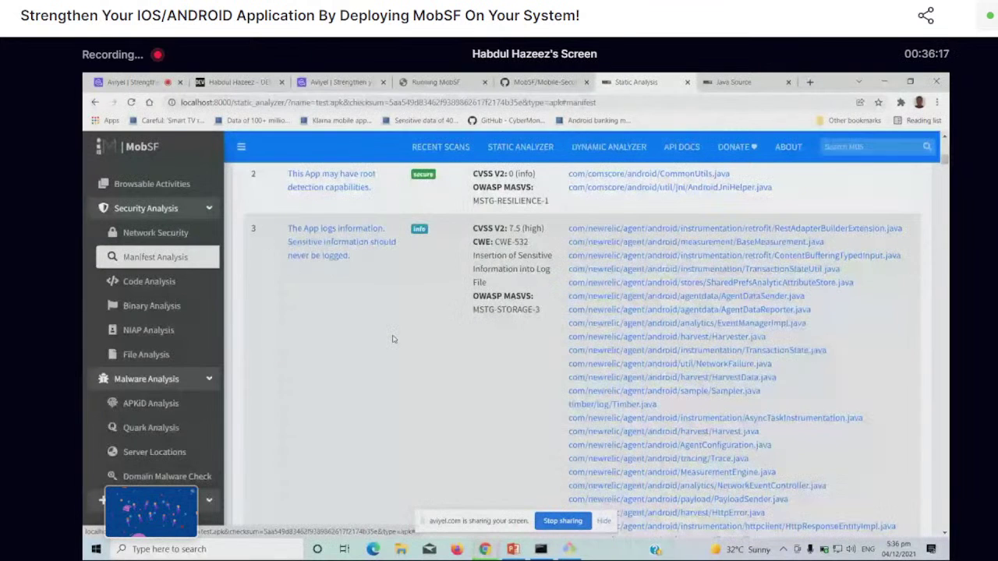
scroll(393, 339, "down", 4)
scroll(393, 339, "down", 5)
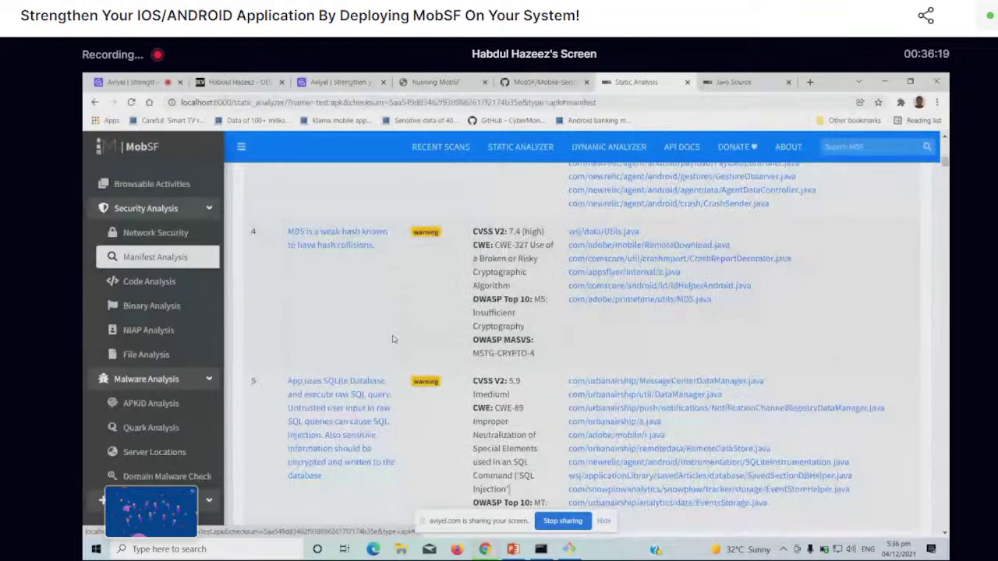
scroll(393, 339, "down", 1)
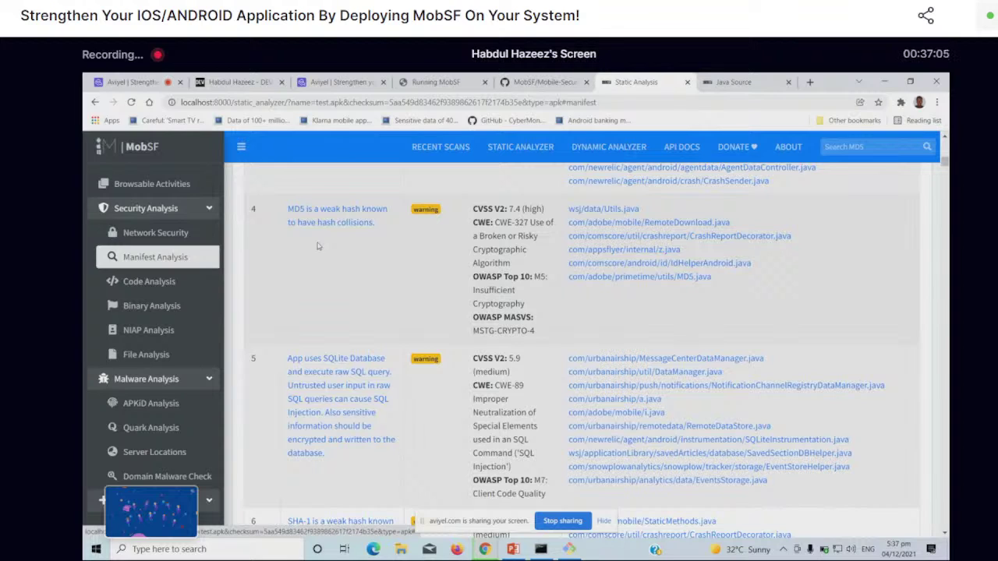
double_click(514, 209)
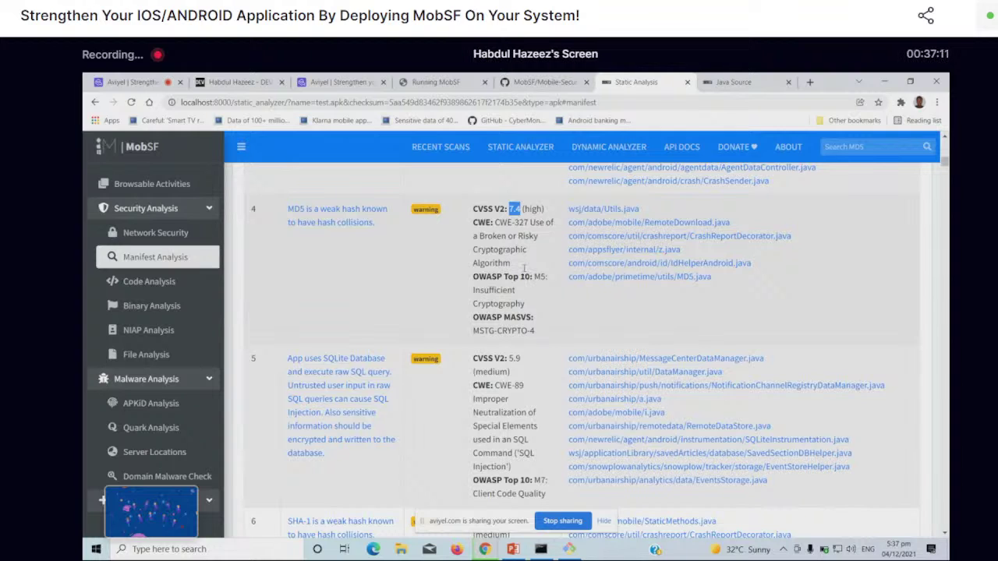
left_click(409, 287)
Examine the Code Analysis issues on raw SQL queries in the SQLite database and the weak SHA-1 hash
scroll(409, 287, "down", 1)
scroll(409, 287, "down", 2)
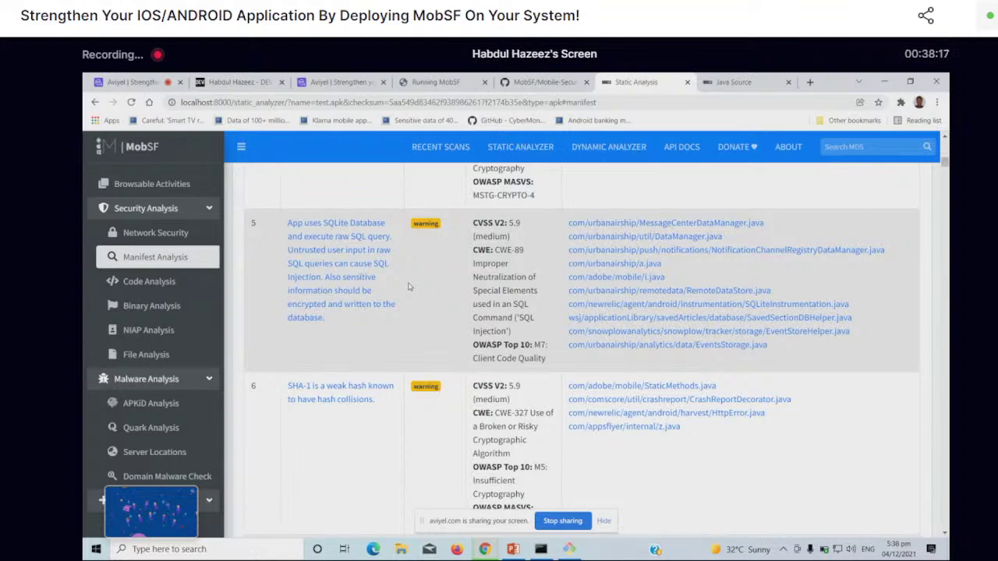
scroll(409, 286, "down", 1)
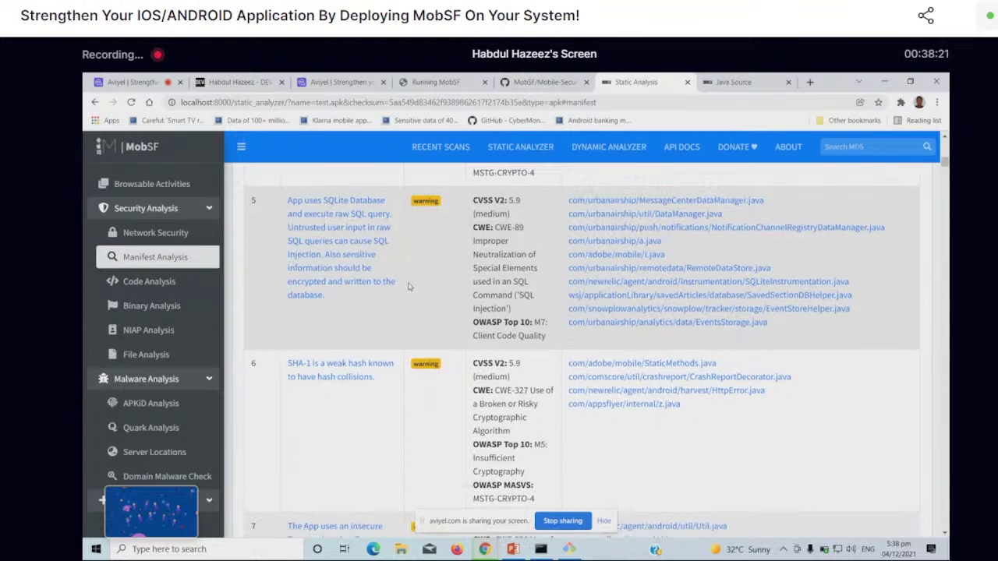
scroll(409, 286, "down", 3)
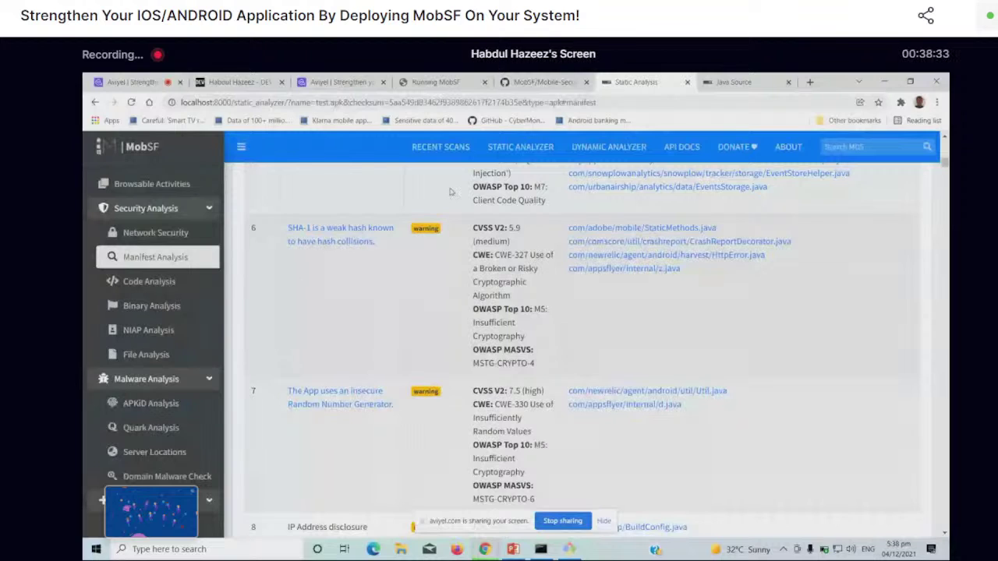
Open the shattered.io site in a new browser tab and read its explanation of the SHA-1 collision attack
left_click(810, 82)
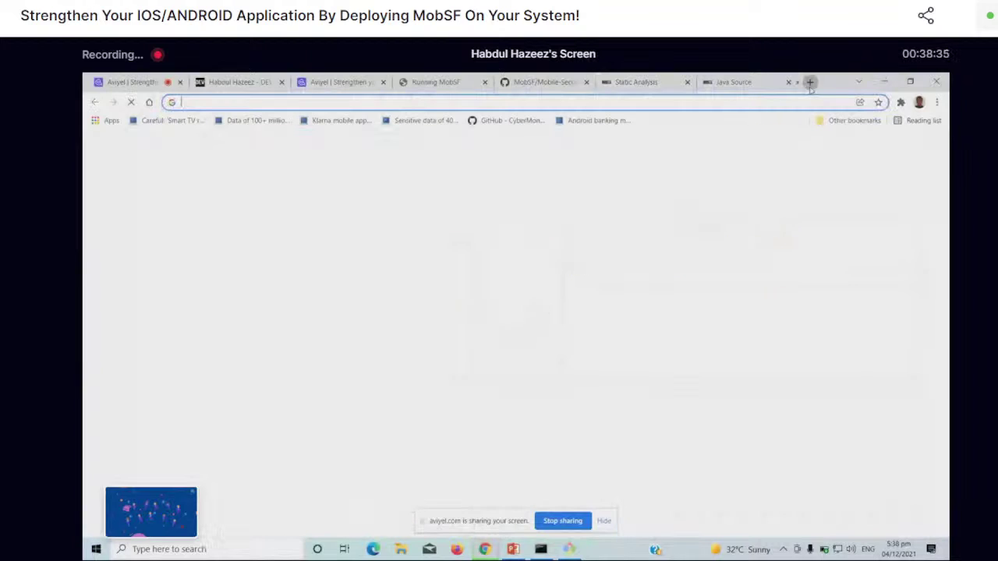
type("sha")
key("Return")
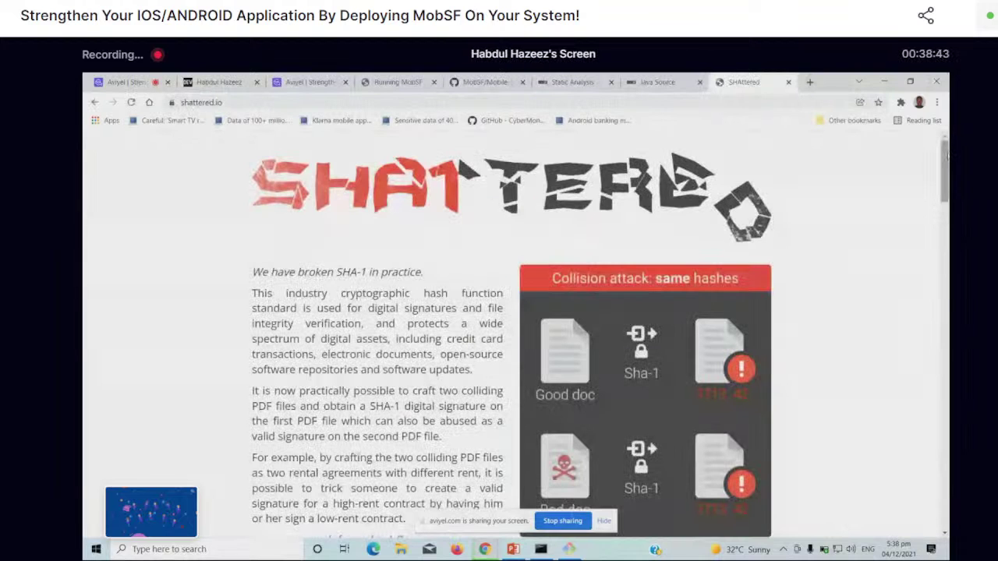
scroll(514, 327, "down", 3)
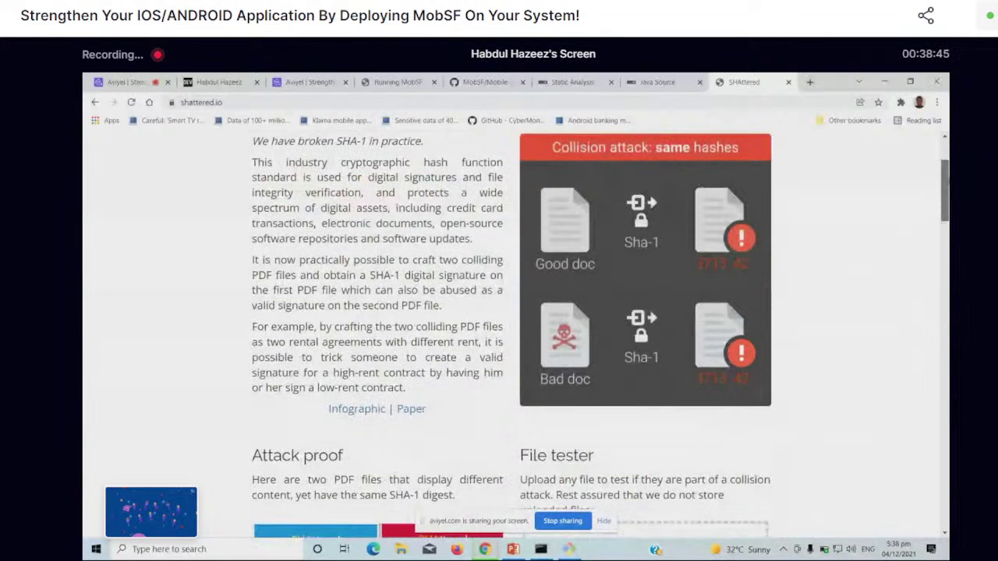
scroll(569, 261, "up", 1)
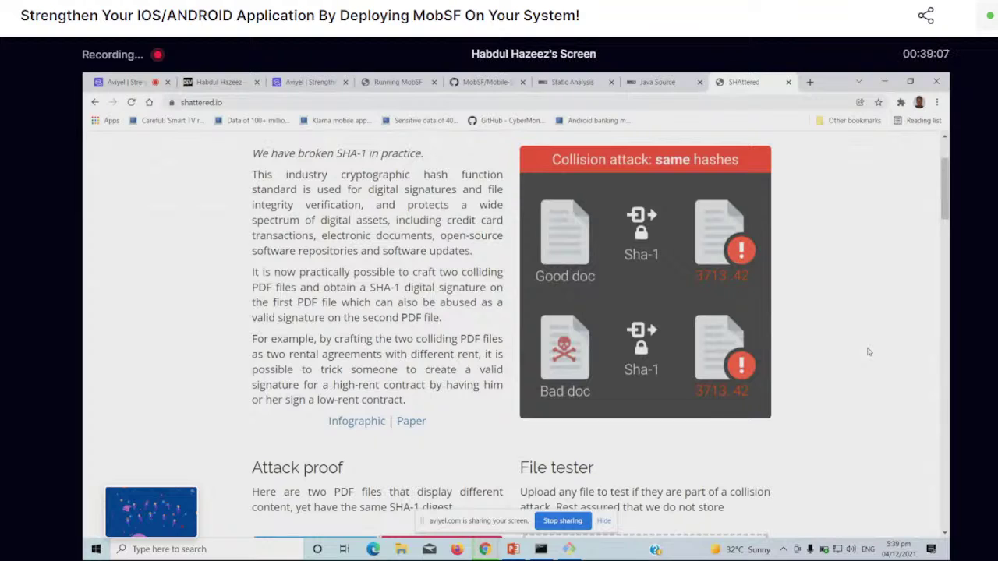
Return to the static analysis report and review the insecure random number generator and IP address disclosure issues
left_click(552, 78)
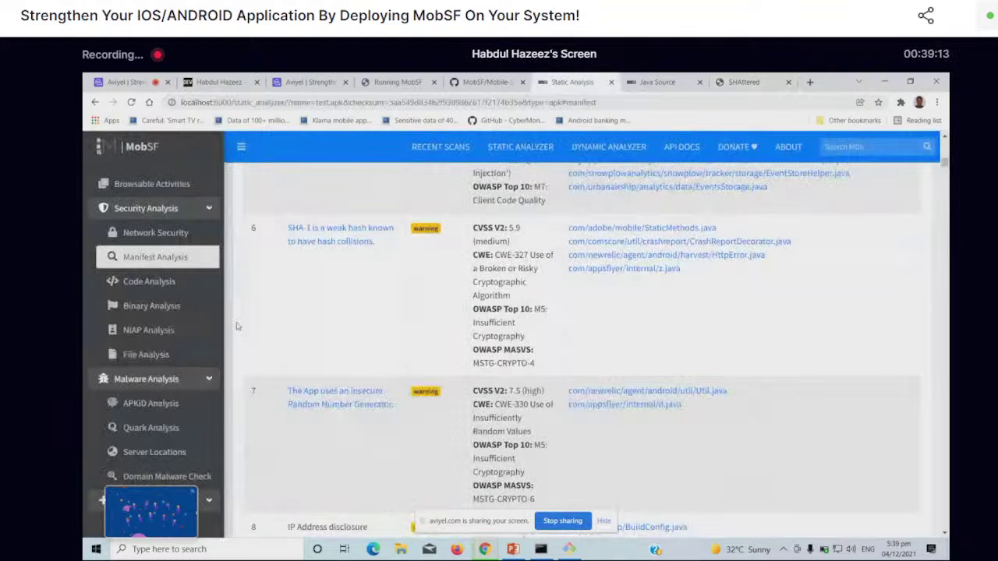
scroll(238, 327, "down", 1)
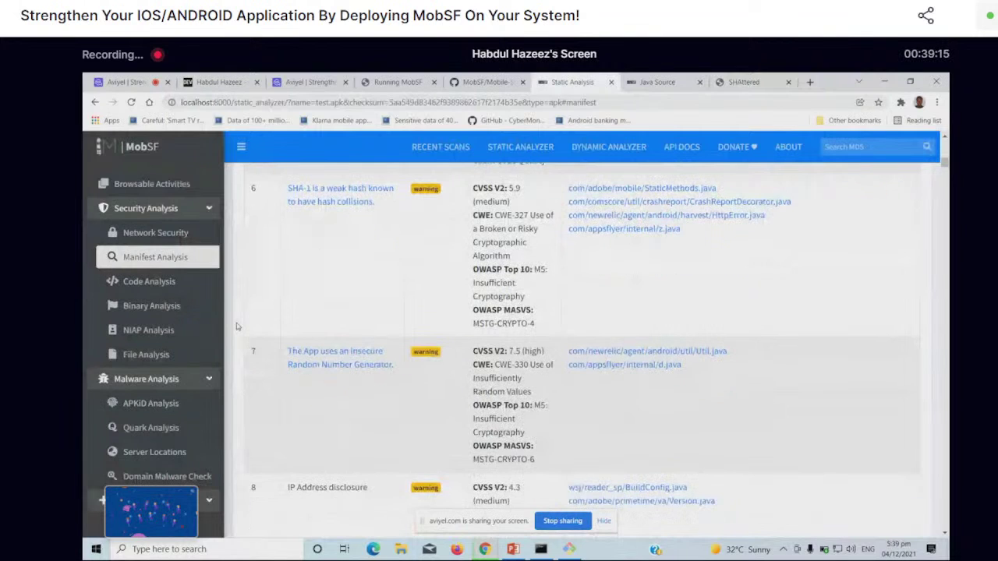
scroll(238, 327, "down", 3)
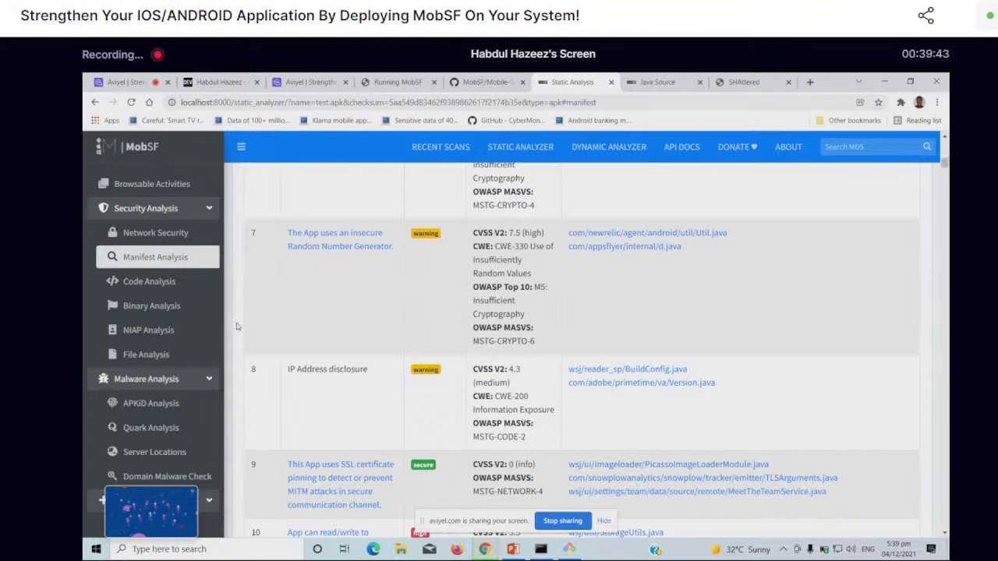
left_click(401, 105)
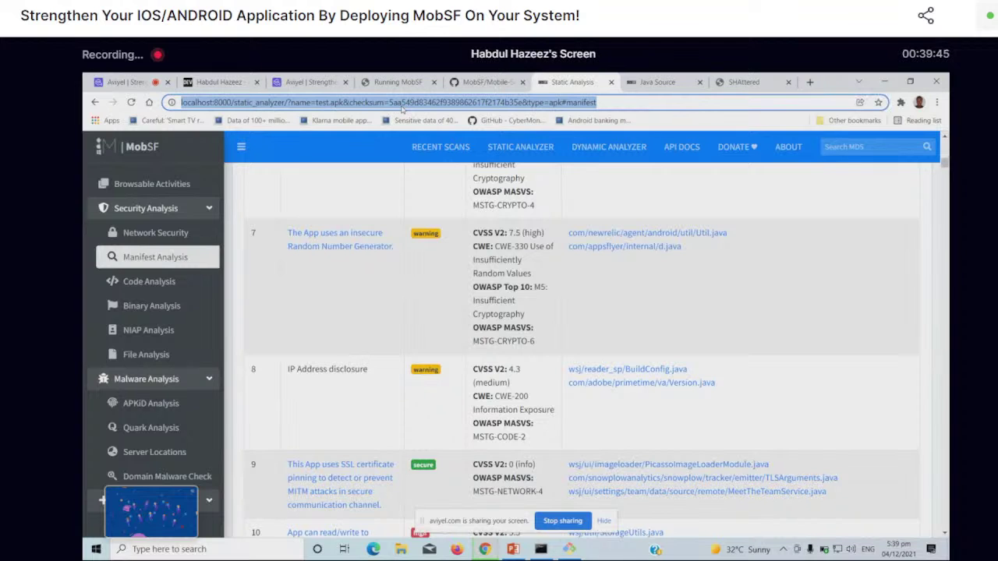
left_click(387, 281)
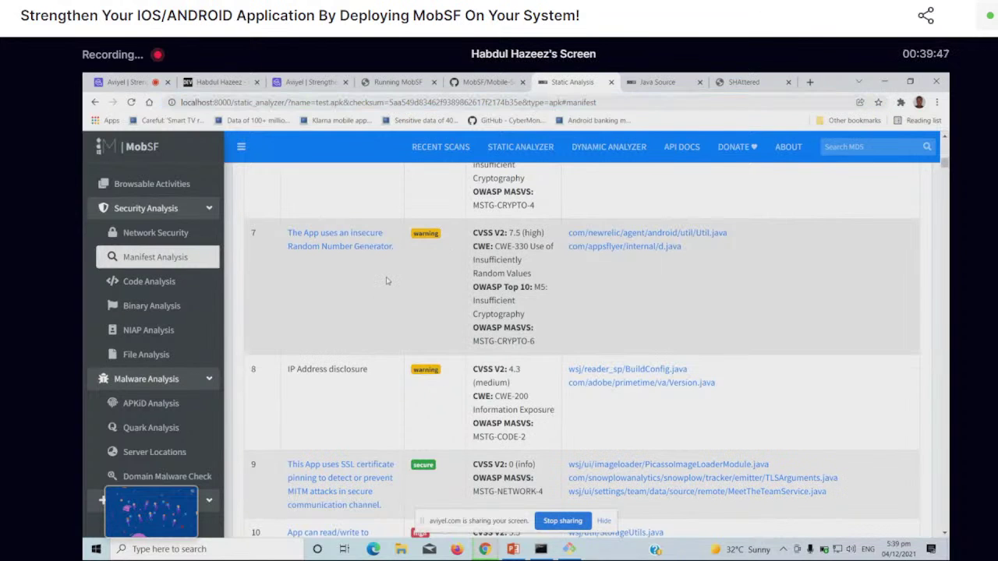